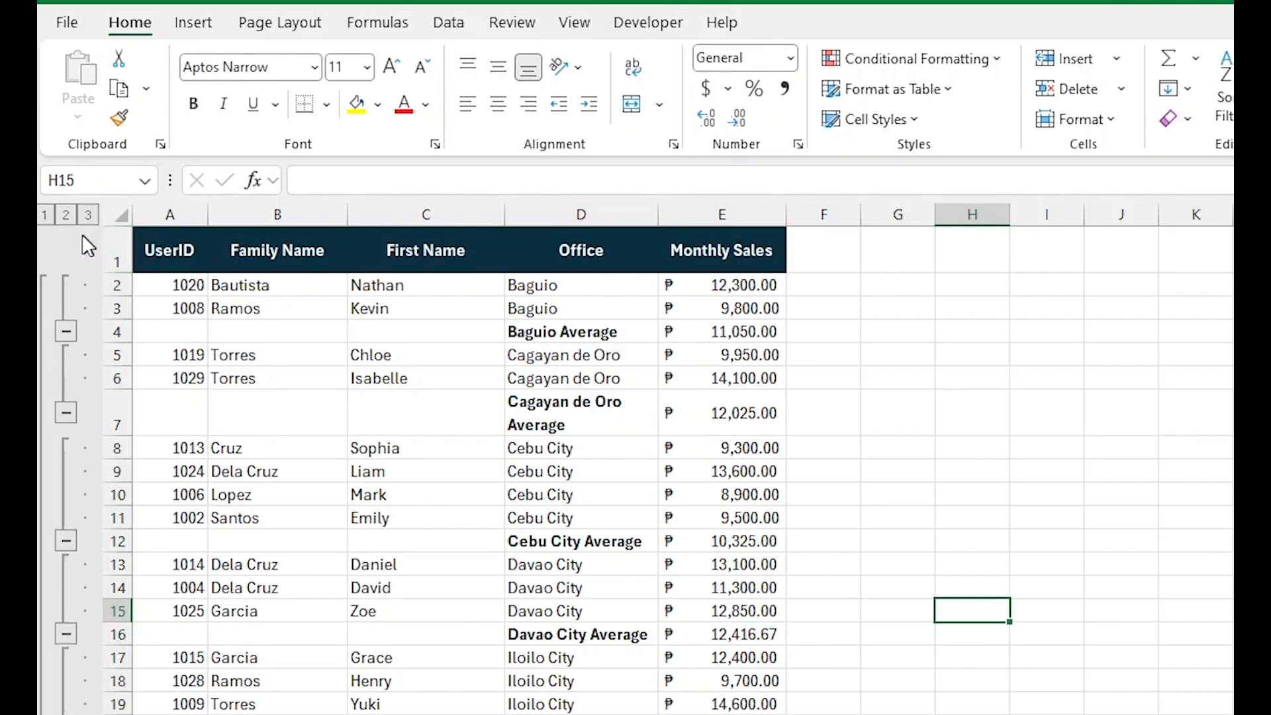
Step: Collapse the outline to the grand average only and inspect the formula behind its Monthly Sales value
left_click(45, 216)
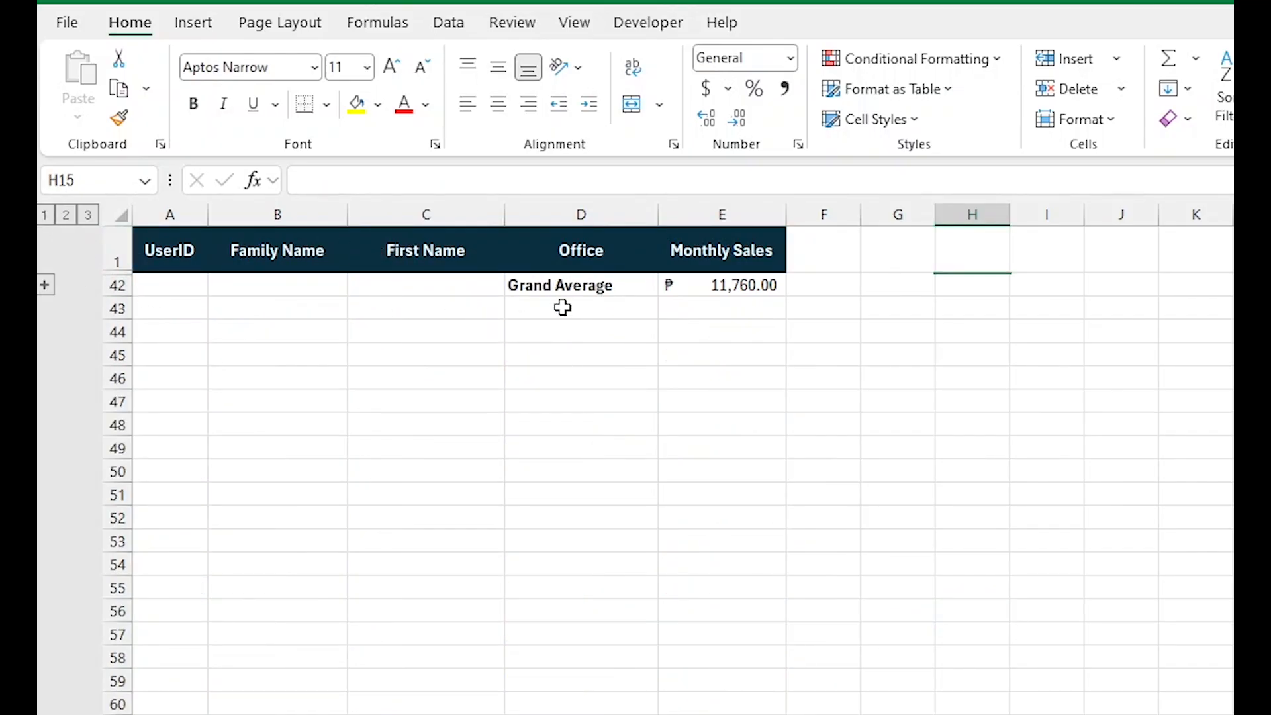
left_click(563, 308)
left_click(713, 285)
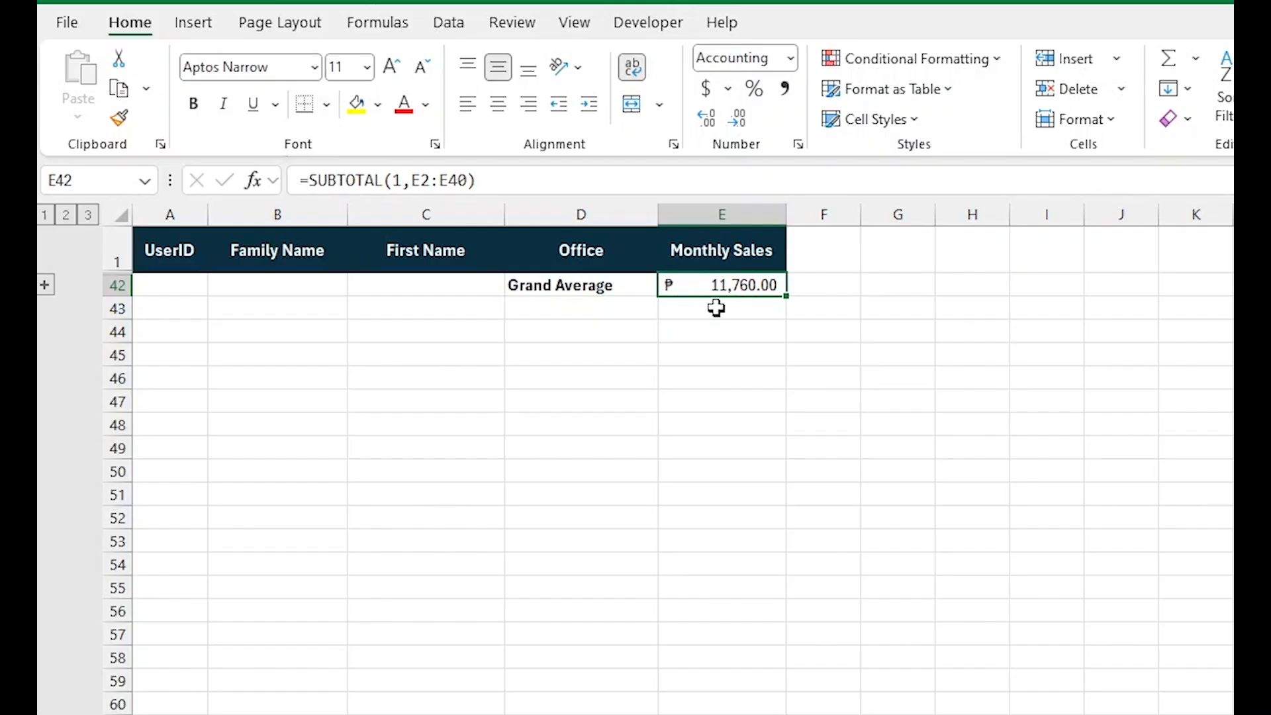
left_click(514, 361)
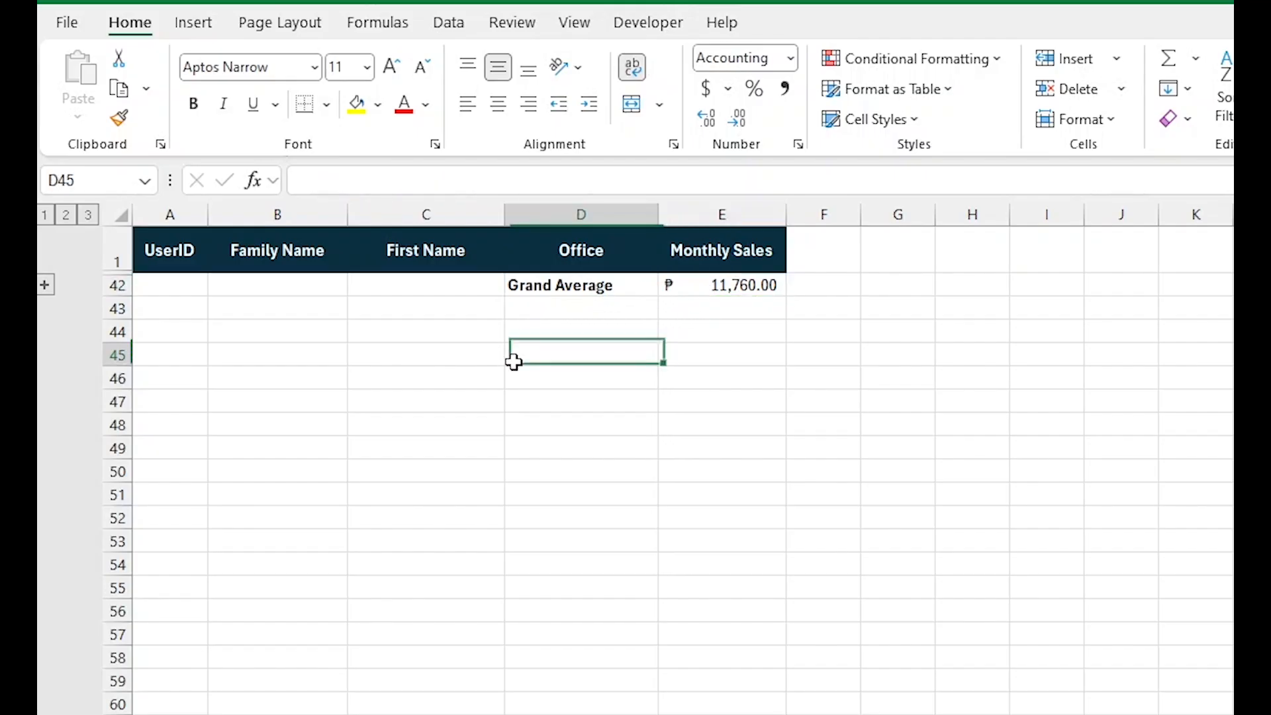
Step: Expand the outline to the office averages and inspect the Monthly Sales subtotal formulas for the first offices
left_click(66, 214)
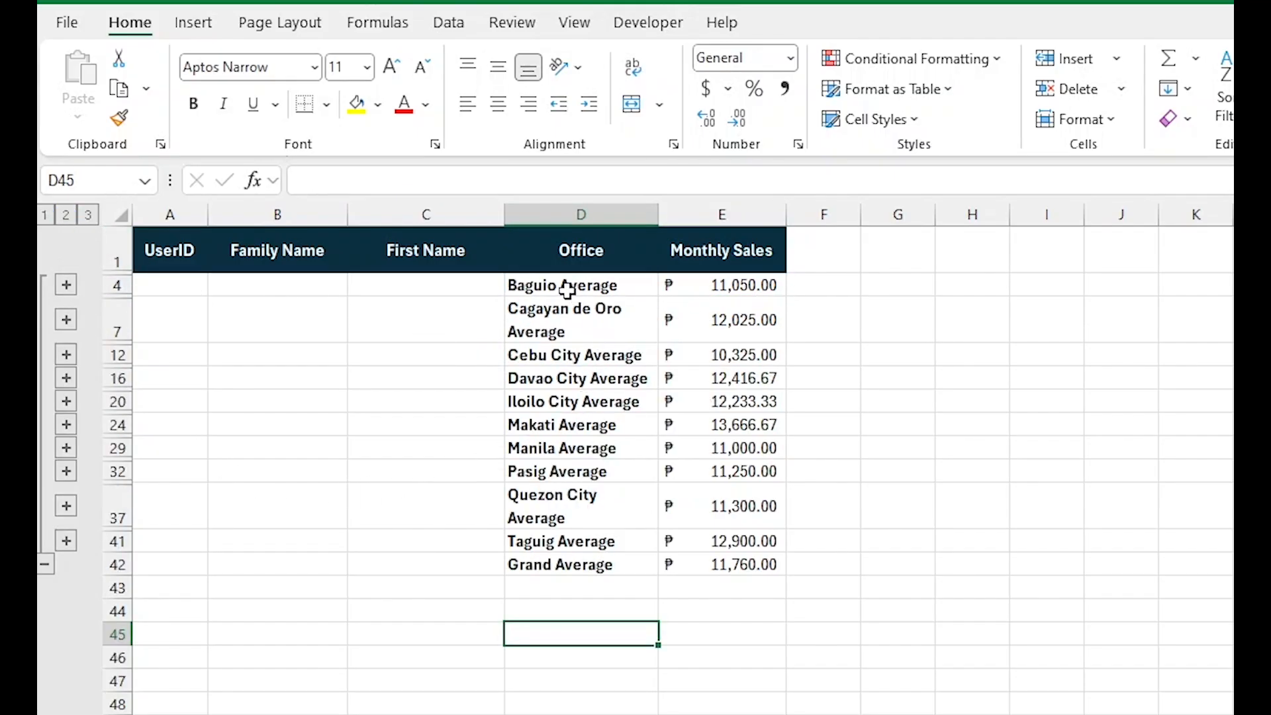
left_click_drag(567, 287, 567, 550)
left_click(304, 499)
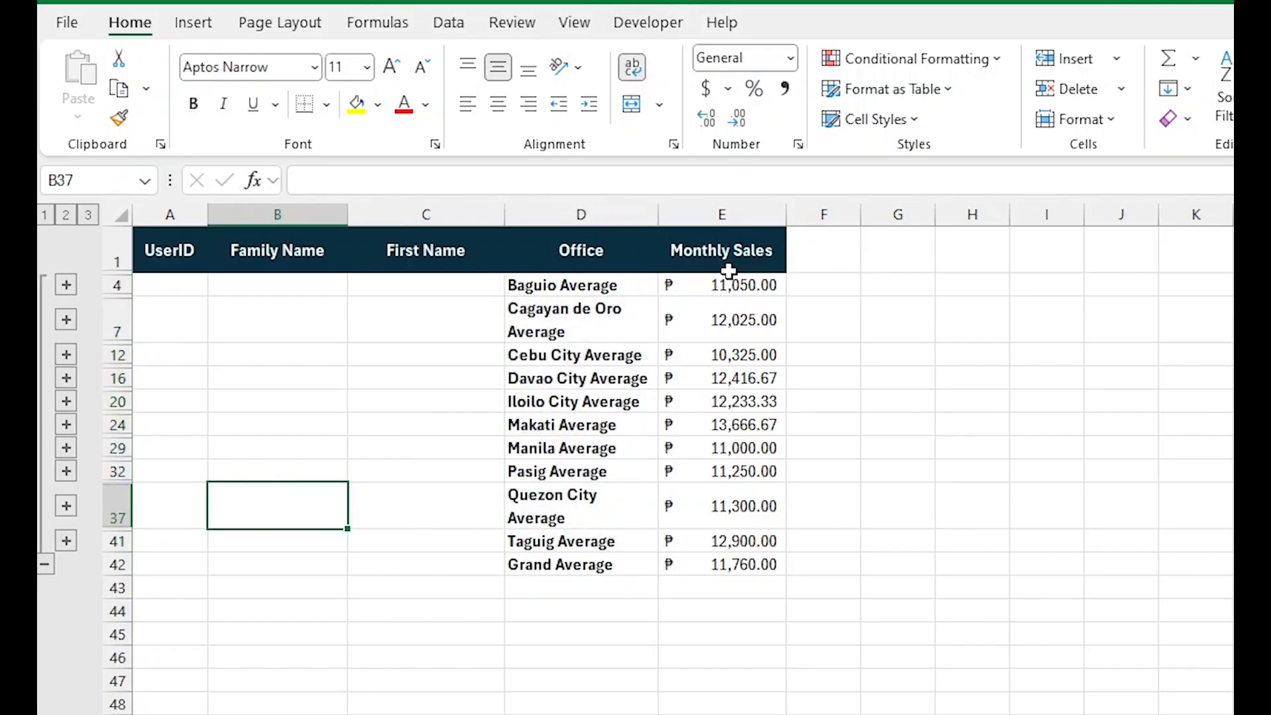
left_click(727, 288)
left_click(717, 331)
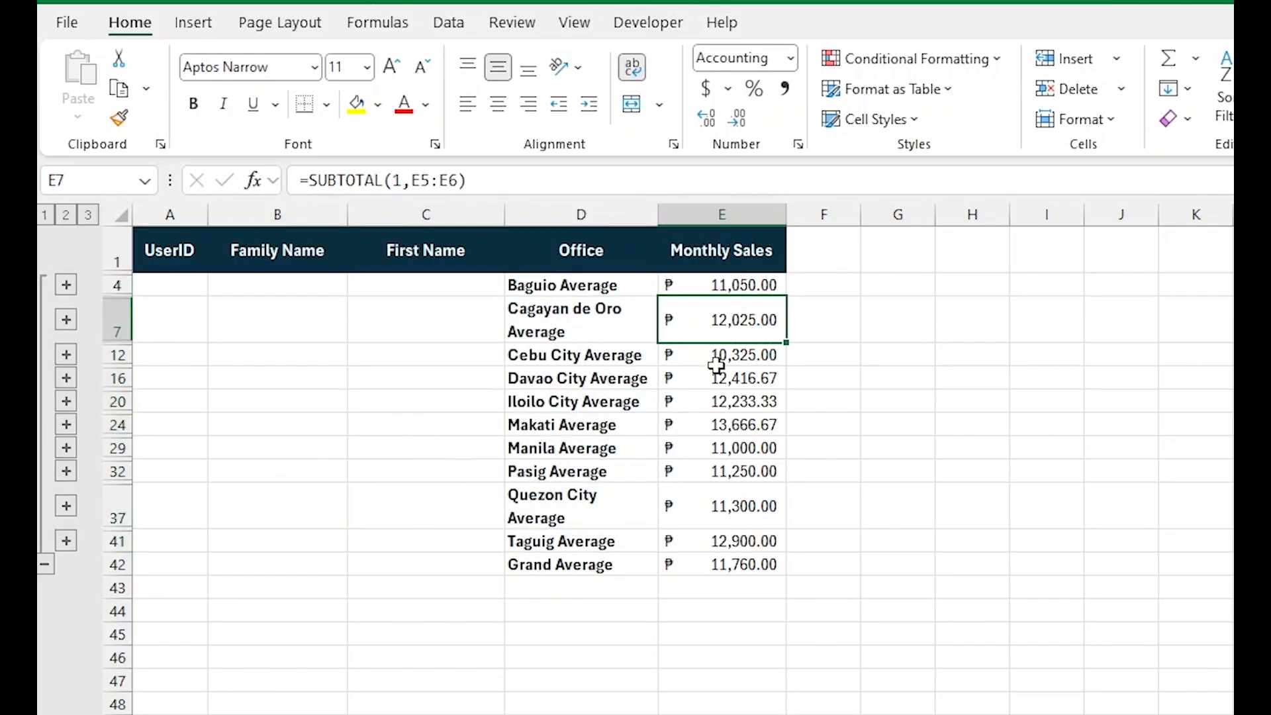
left_click(717, 363)
left_click(431, 424)
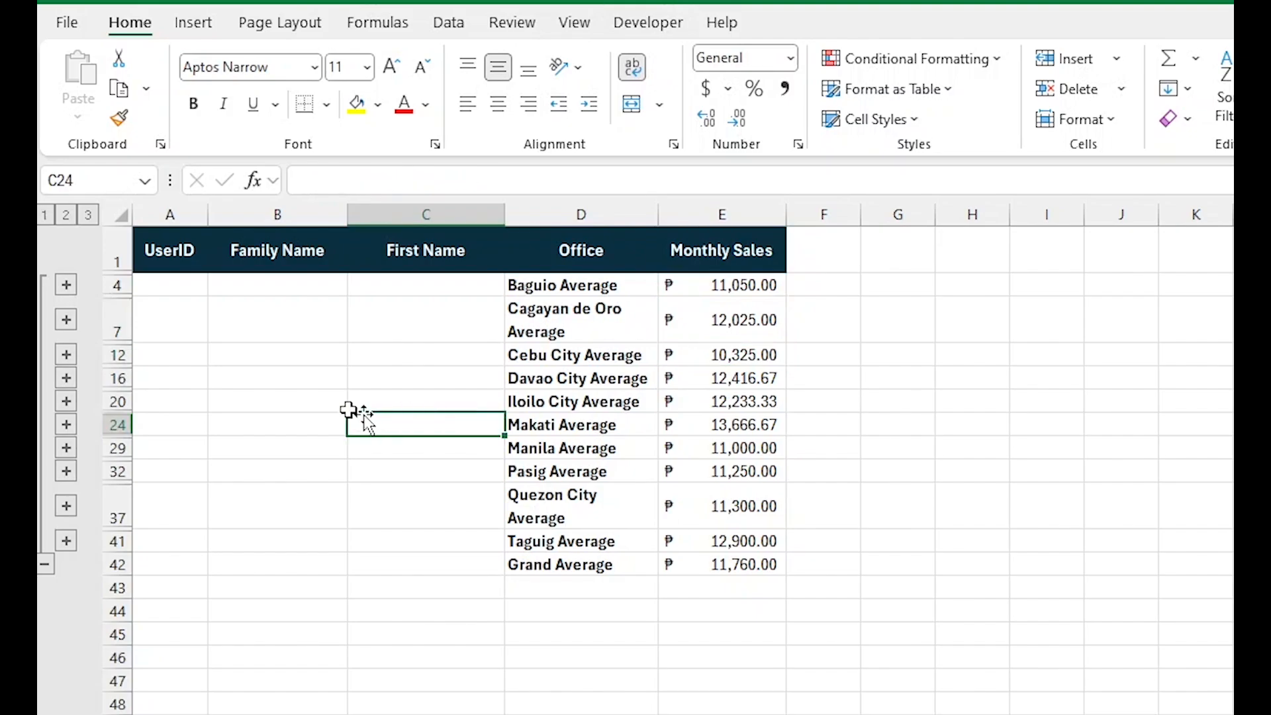
Step: Expand the outline to full detail and review the individual records together with the office averages
left_click(88, 215)
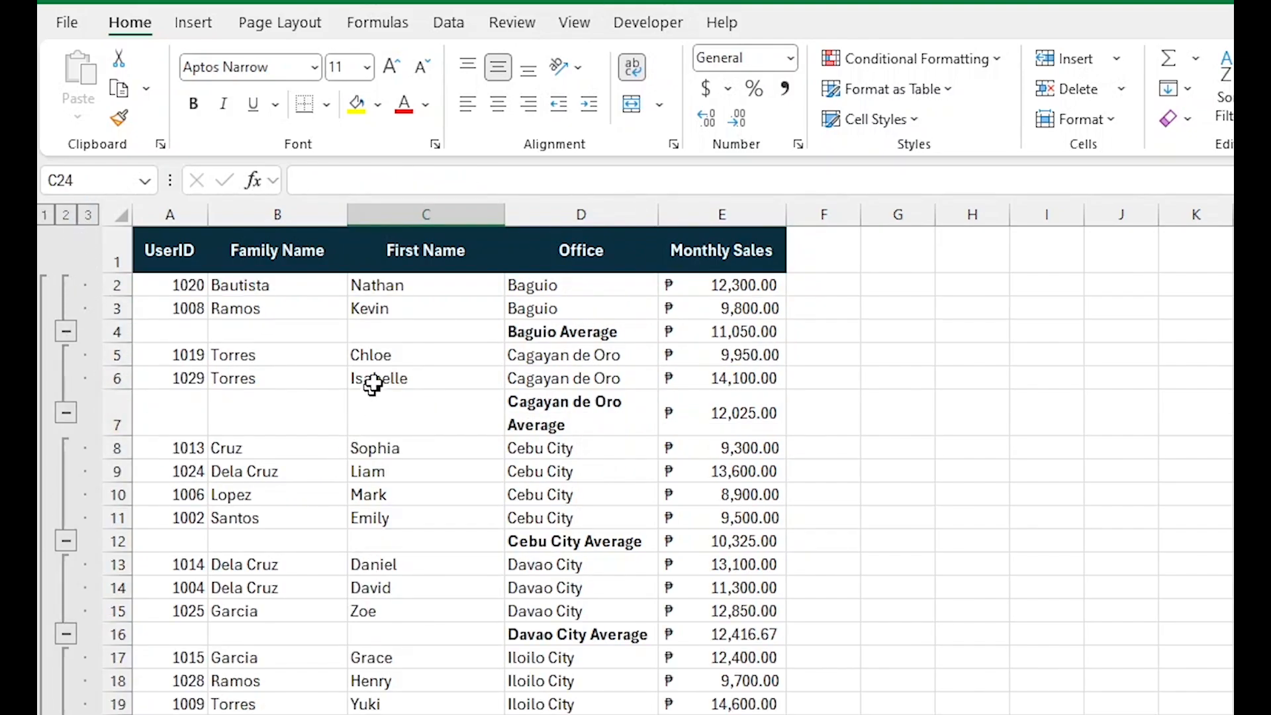
scroll(504, 424, "down", 4)
scroll(506, 431, "up", 4)
scroll(505, 349, "down", 2)
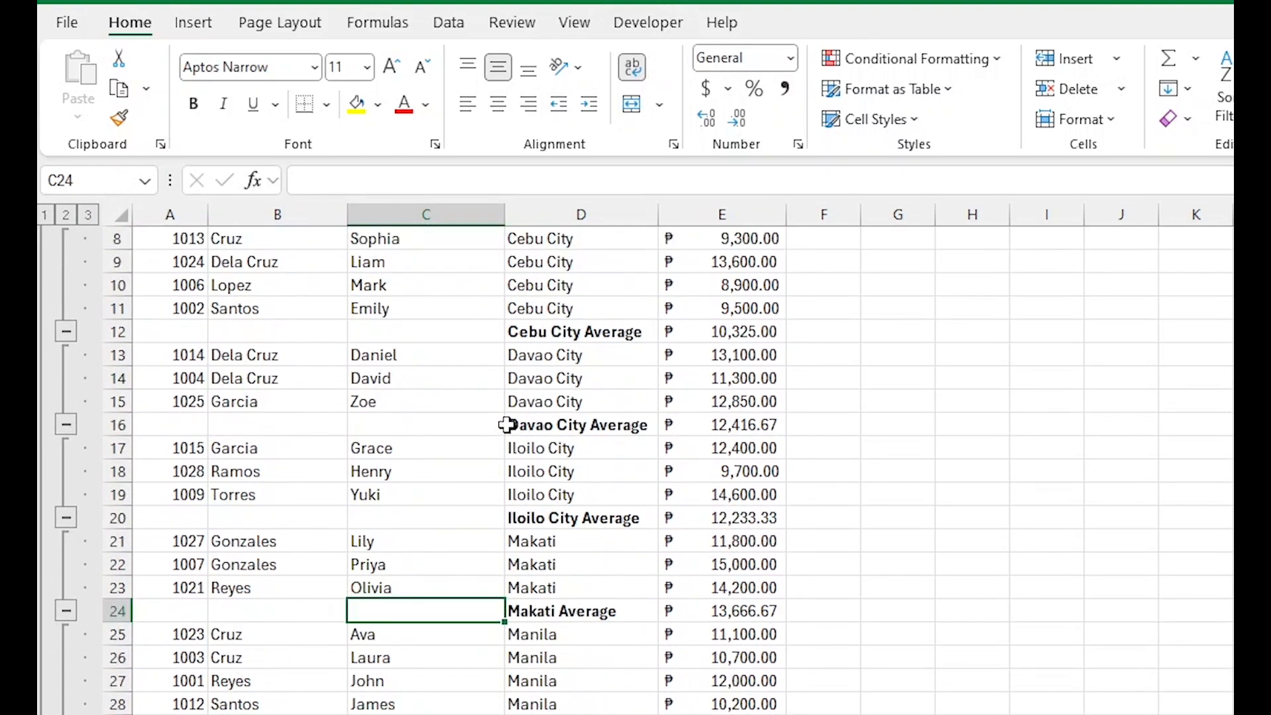
scroll(568, 383, "up", 3)
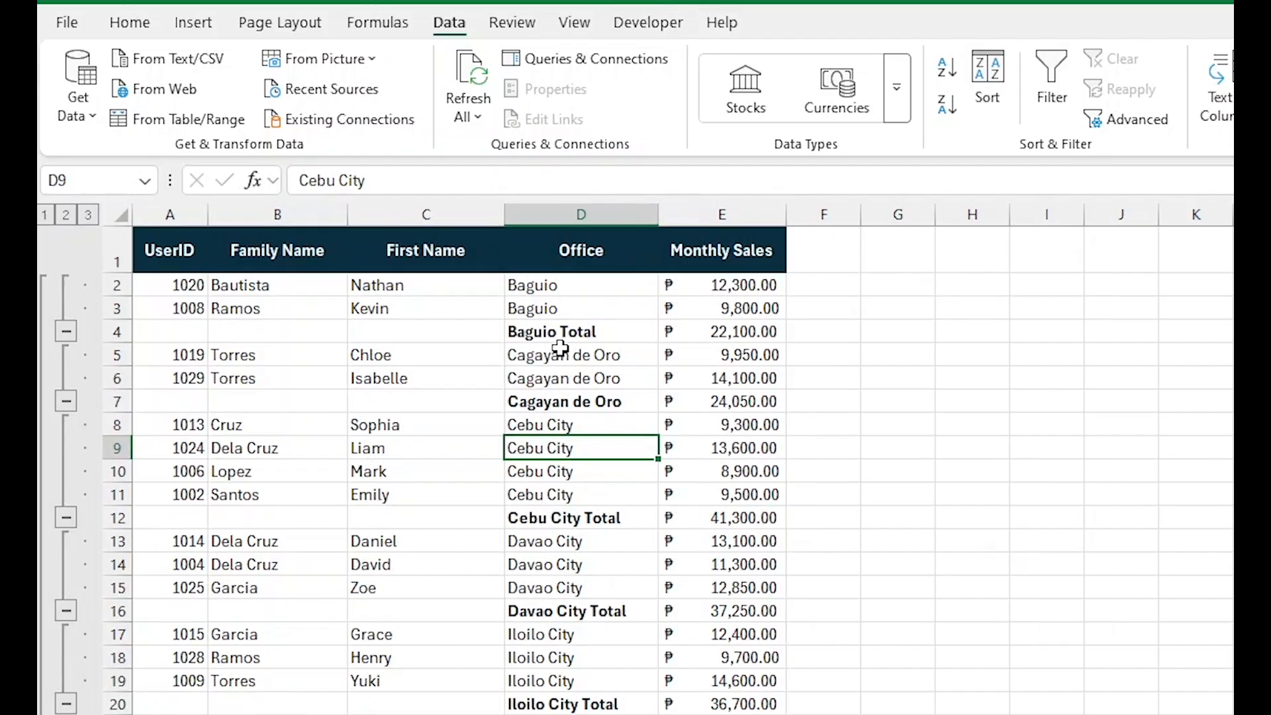
Step: Examine the Baguio total row and its Monthly Sales subtotal in the list grouped by office
left_click(562, 335)
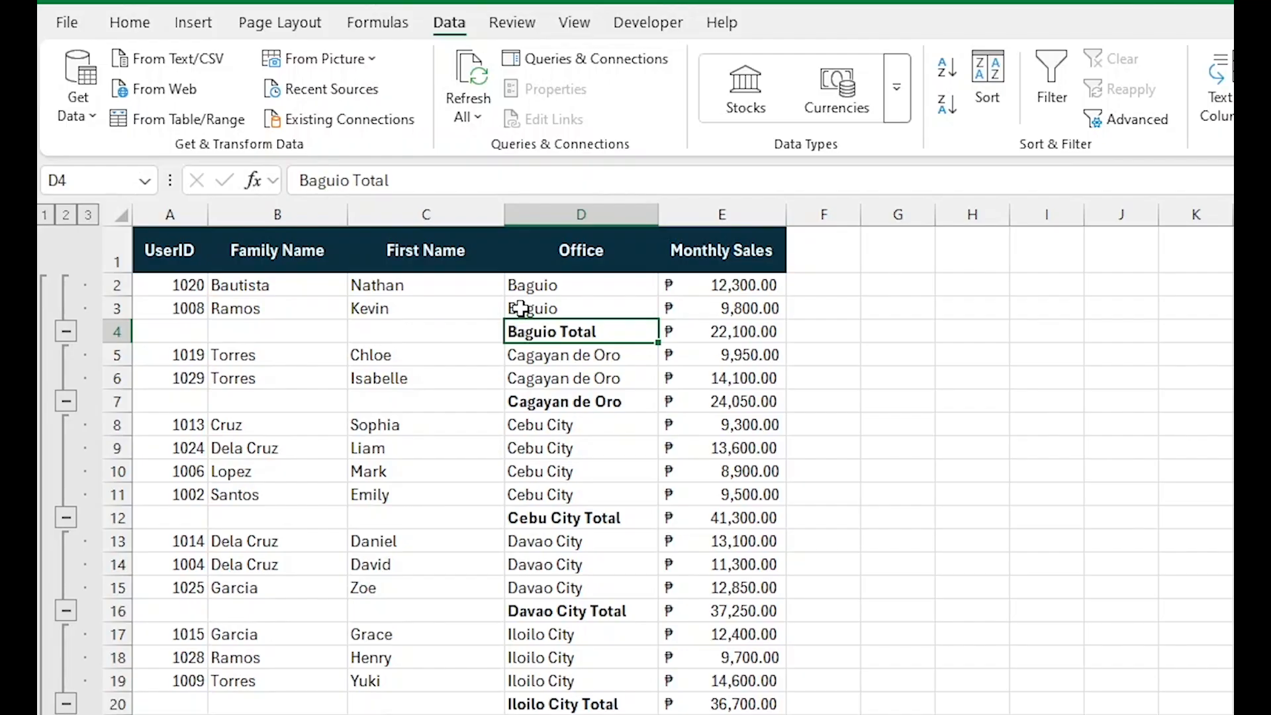
left_click(523, 358)
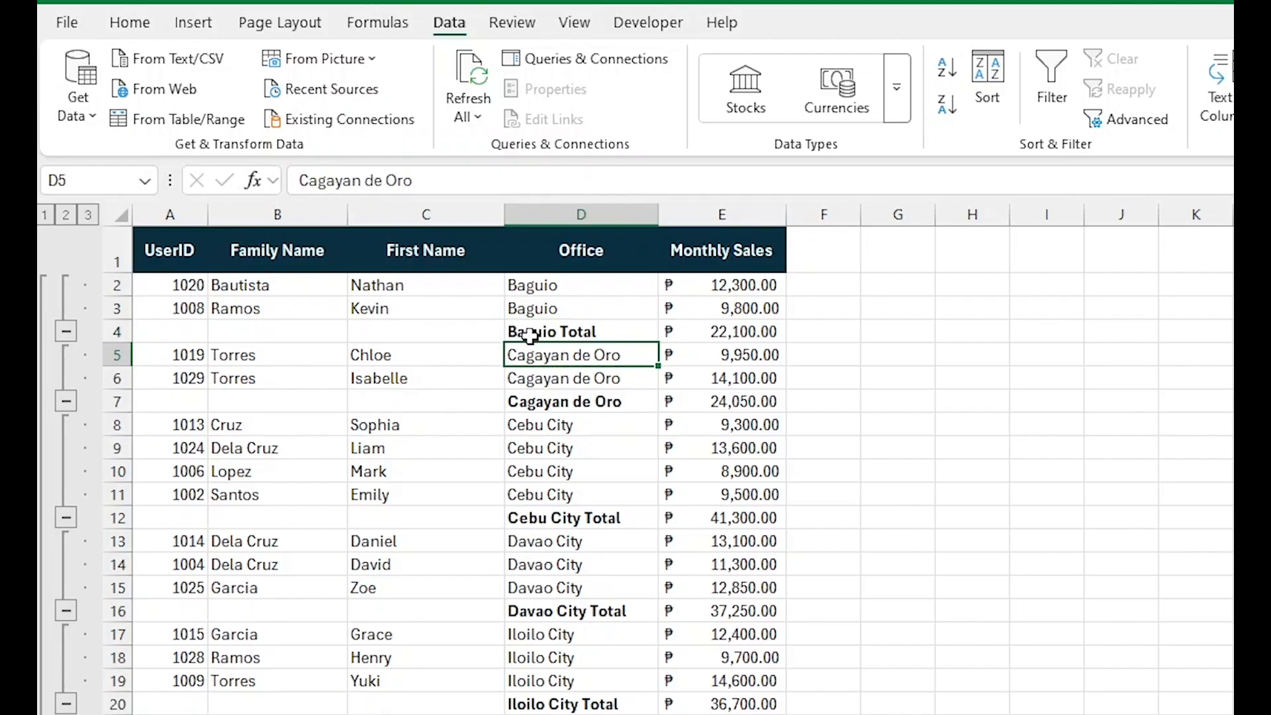
left_click(533, 332)
left_click(664, 332)
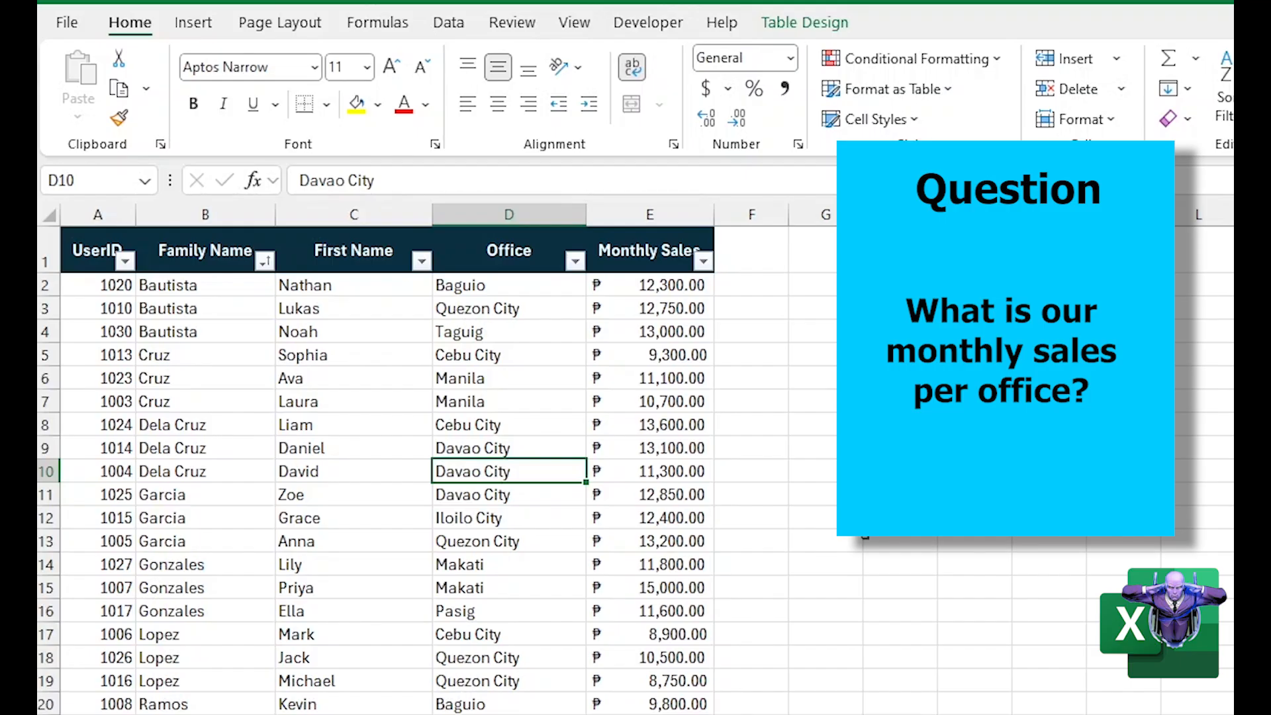
Step: Examine the office entries in the sales table that has no subtotals yet
left_click(523, 409)
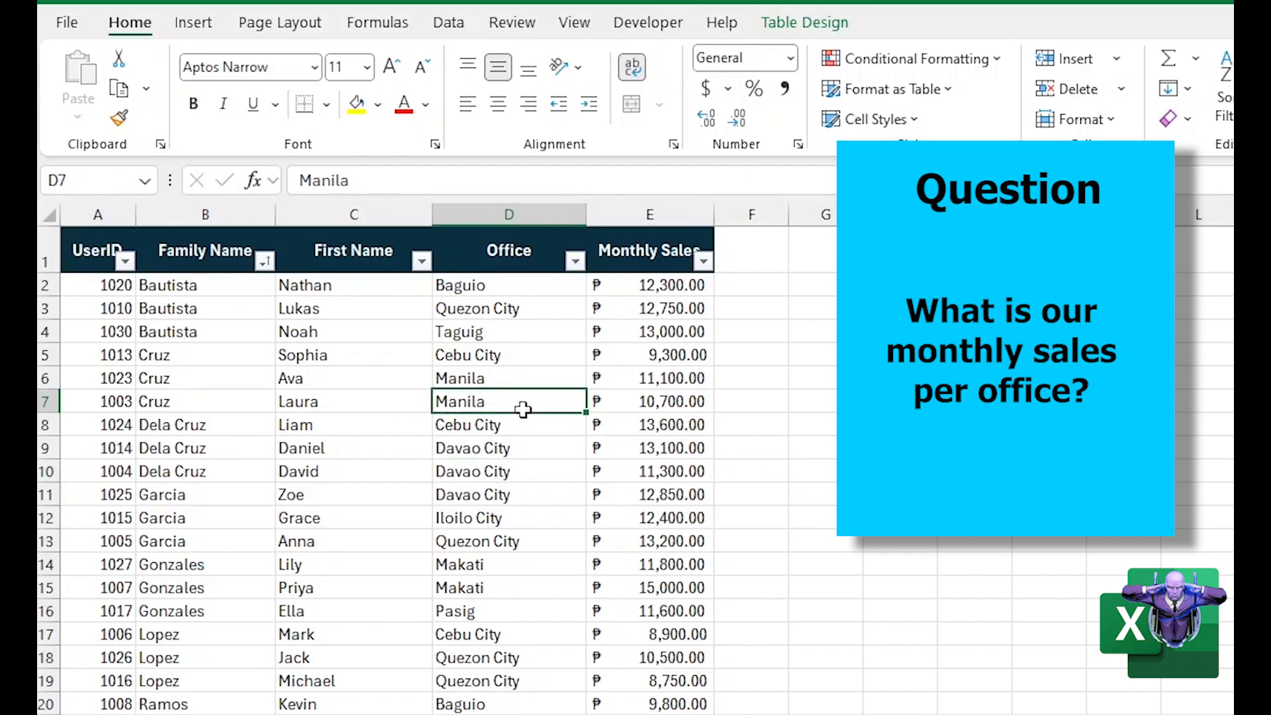
left_click(507, 286)
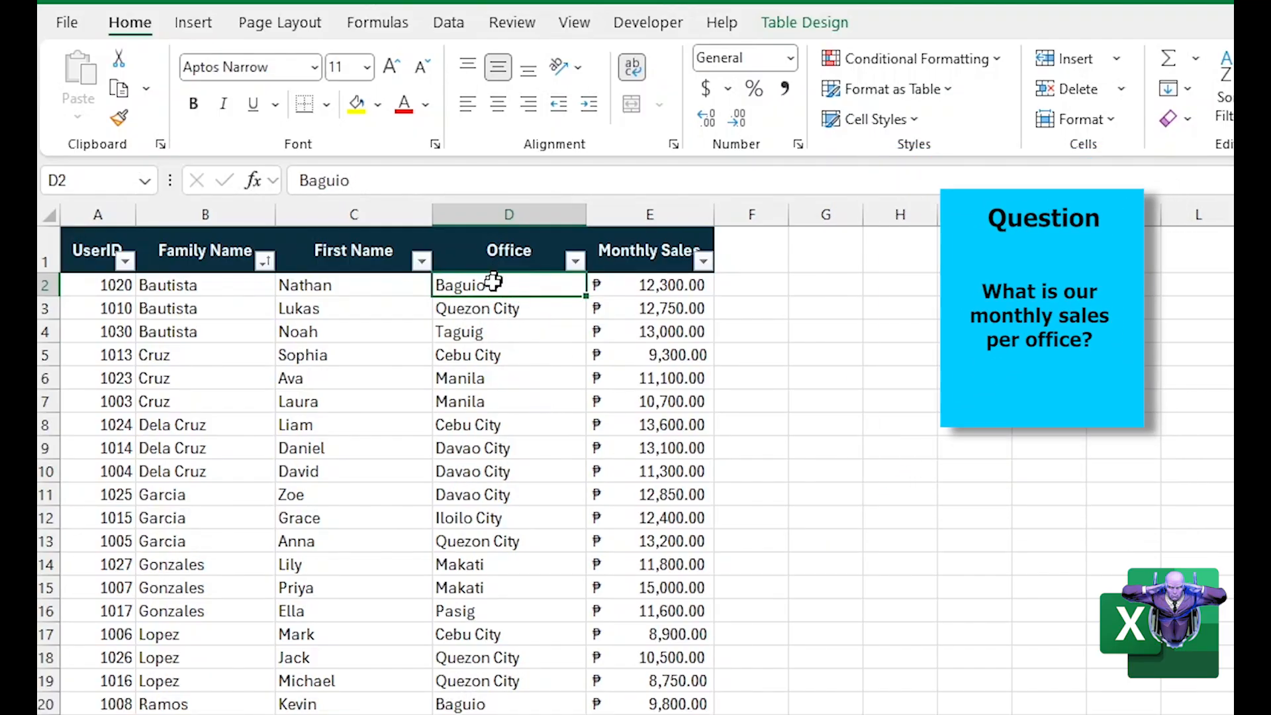
left_click(483, 317)
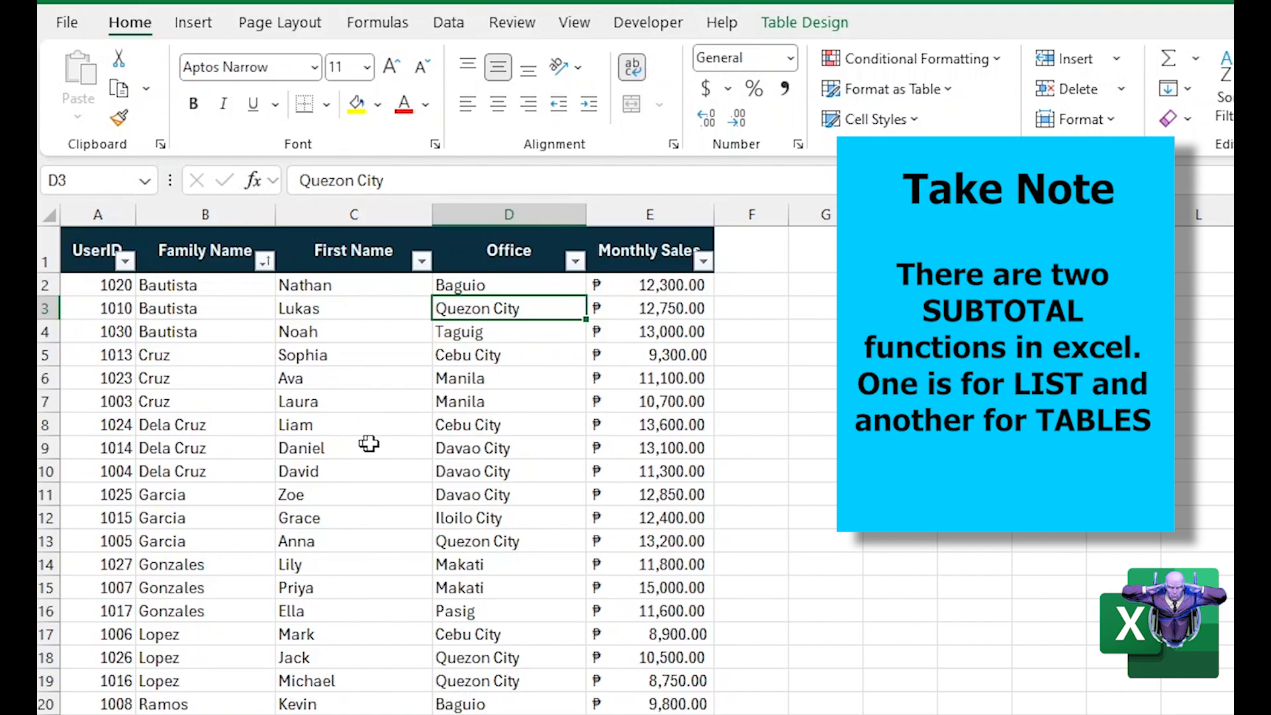
Step: Check whether the sales data is formatted as a table by selecting cells inside and outside it
left_click(506, 423)
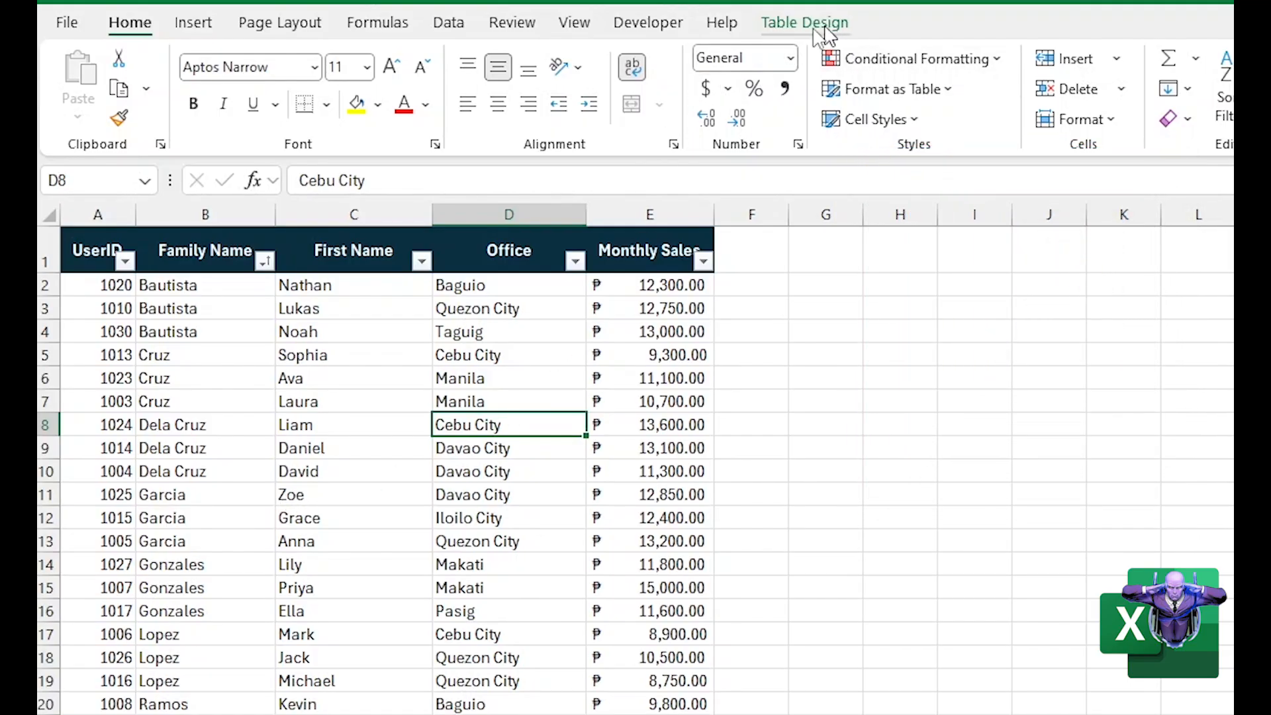
left_click(371, 356)
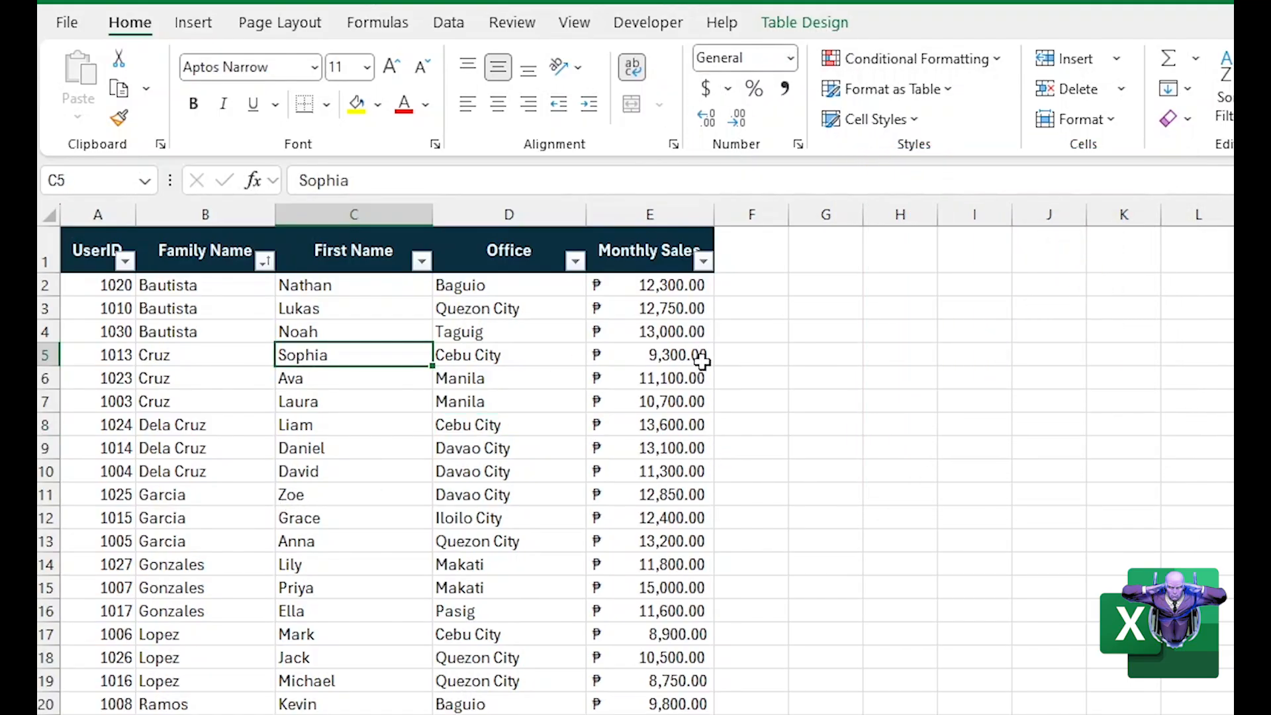
left_click(640, 429)
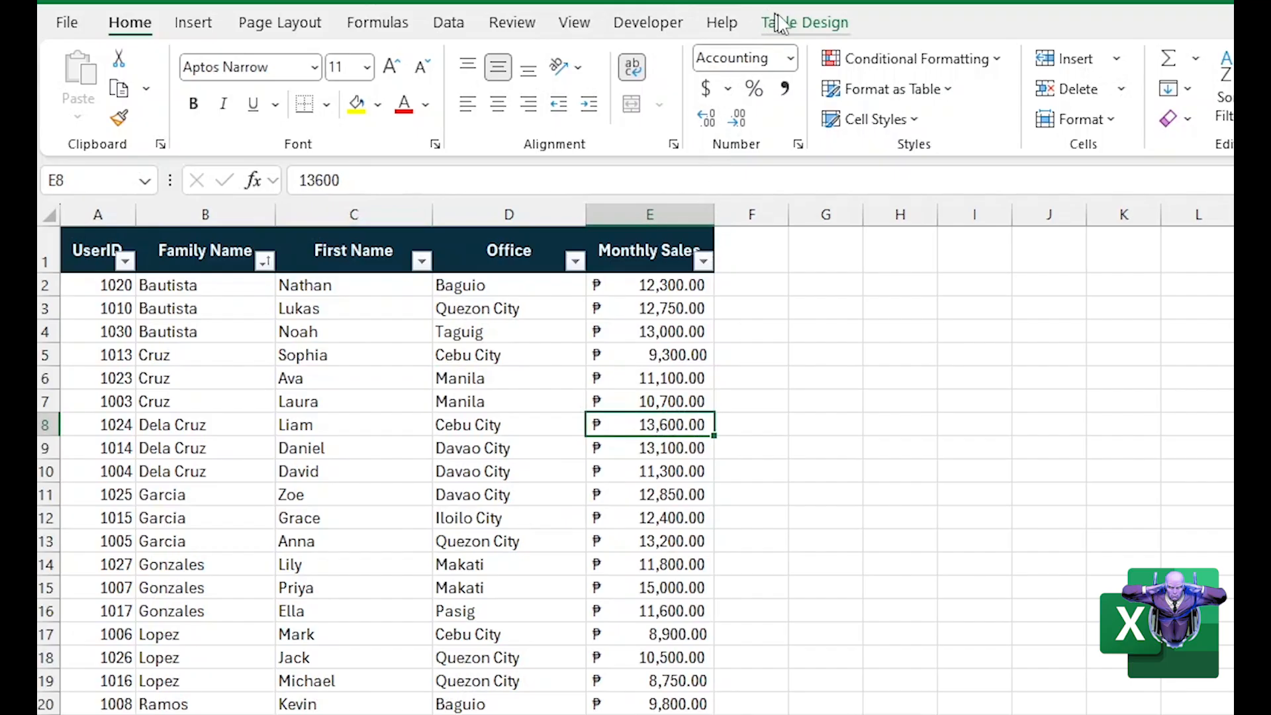
left_click(816, 442)
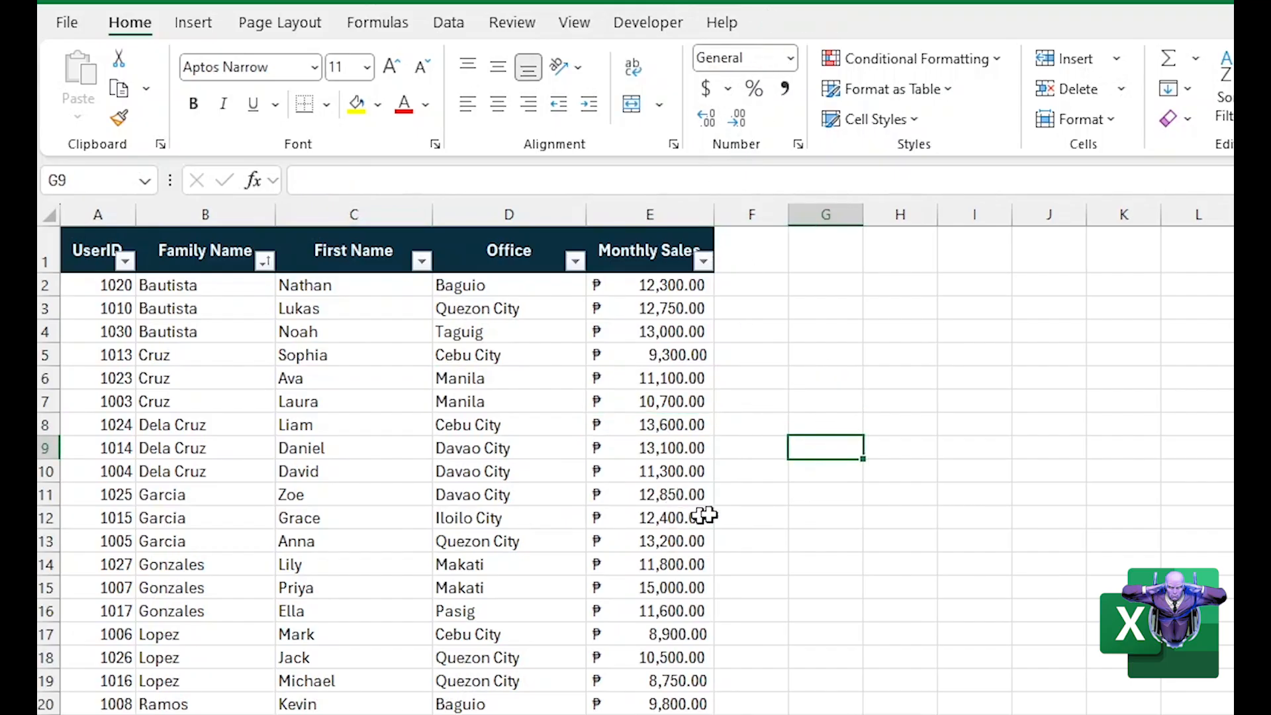
left_click(487, 448)
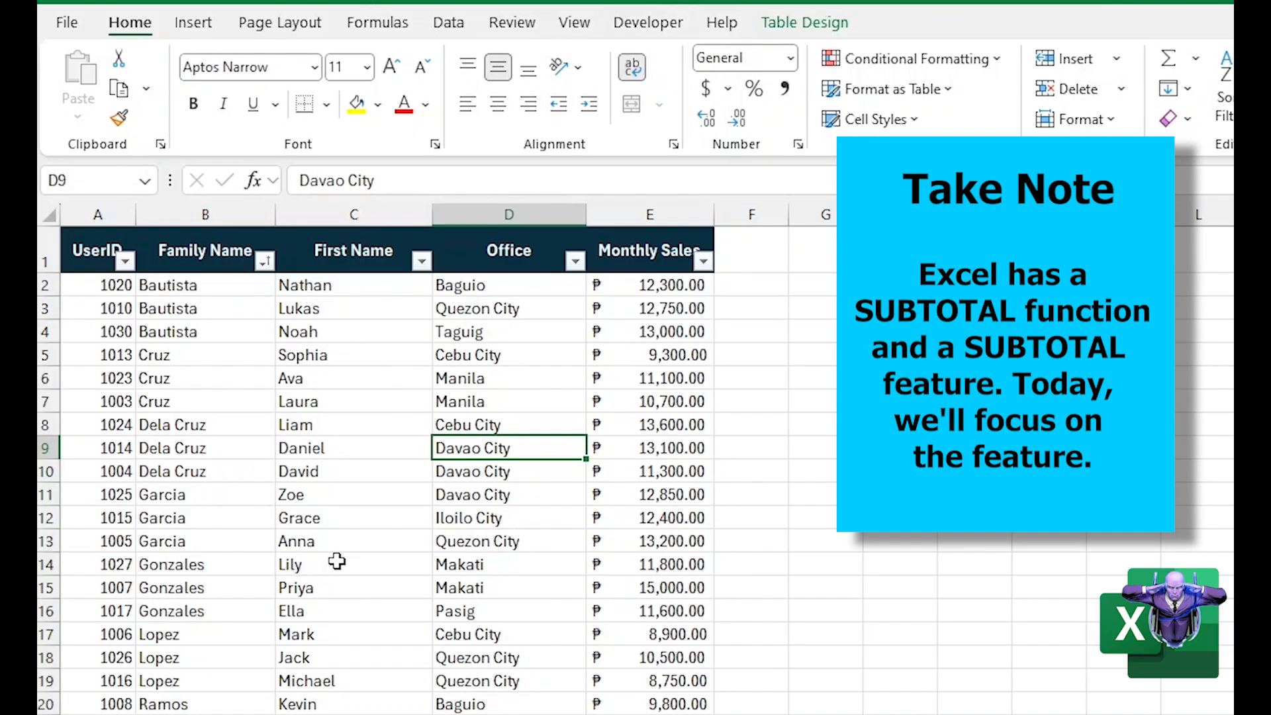
Step: Convert the sales table to a normal range
left_click(304, 474)
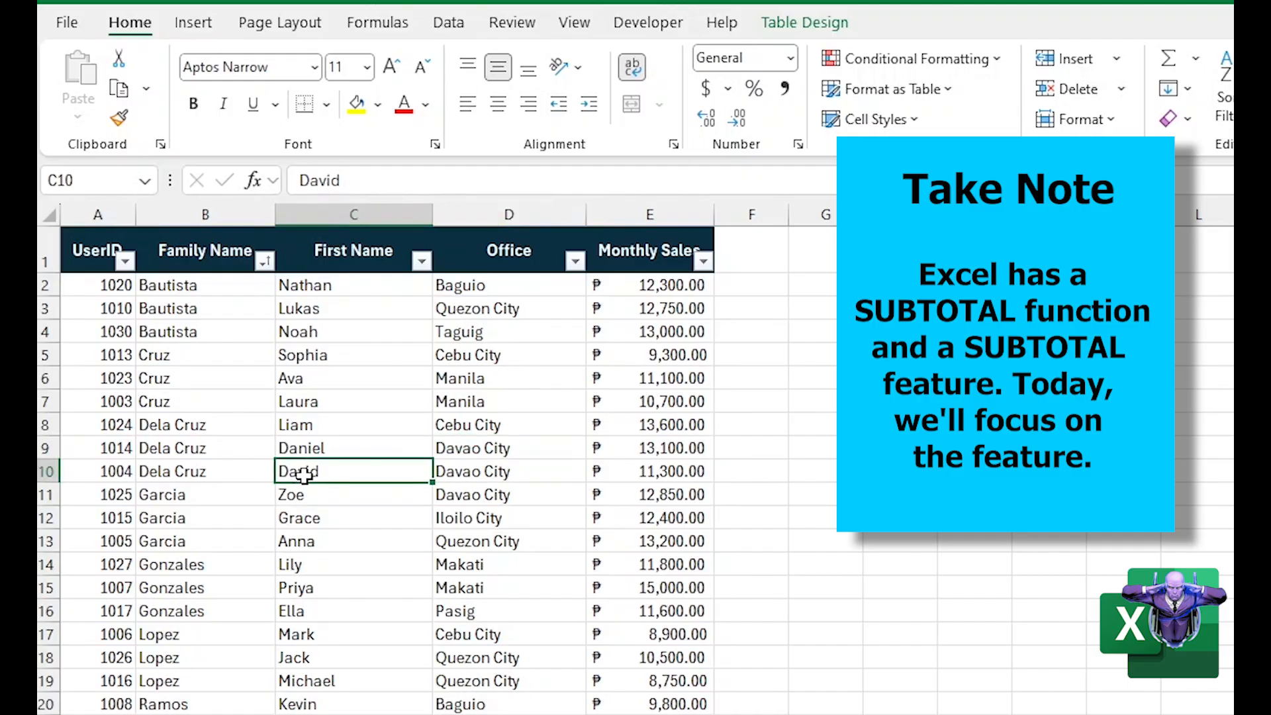
left_click(442, 434)
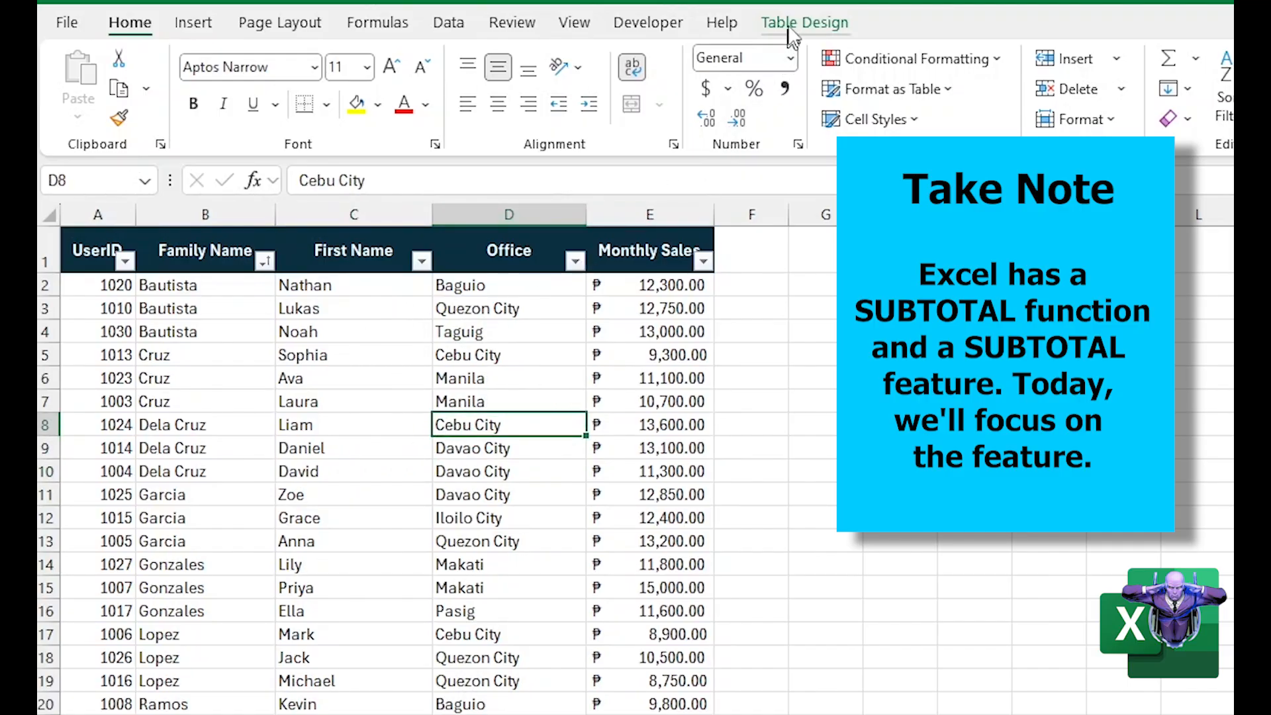
left_click(797, 24)
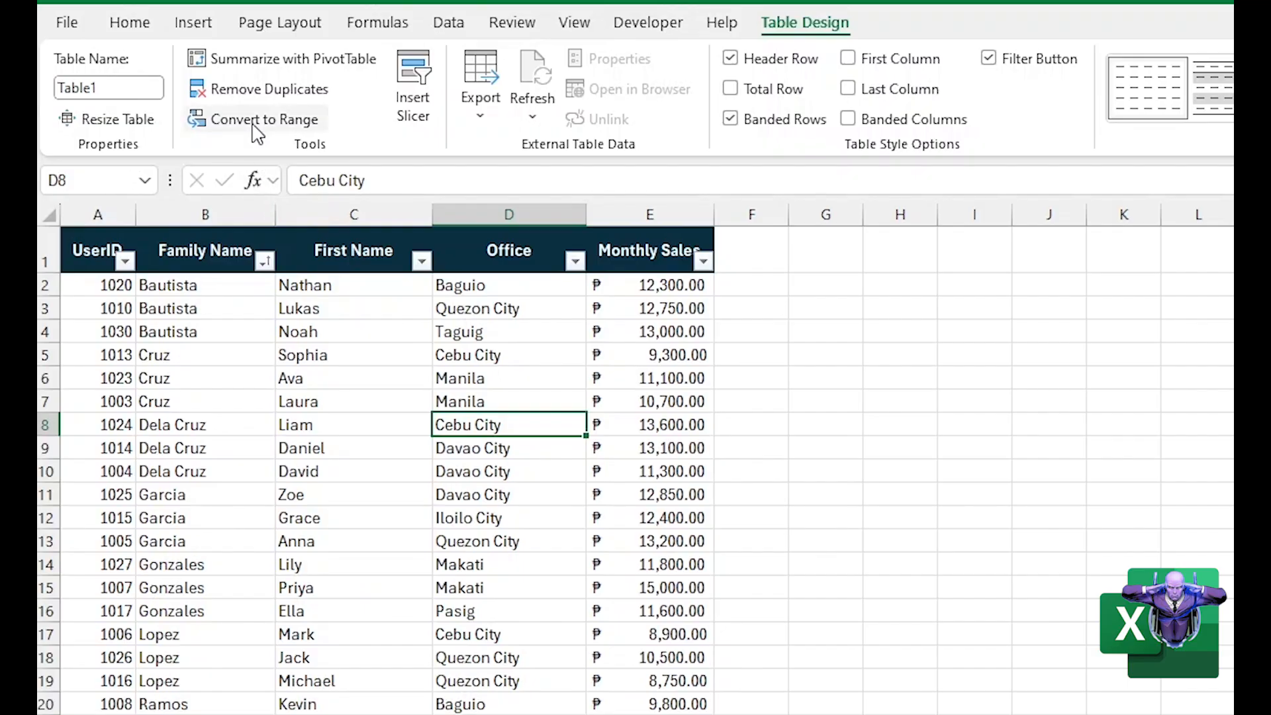
left_click(254, 124)
left_click(822, 529)
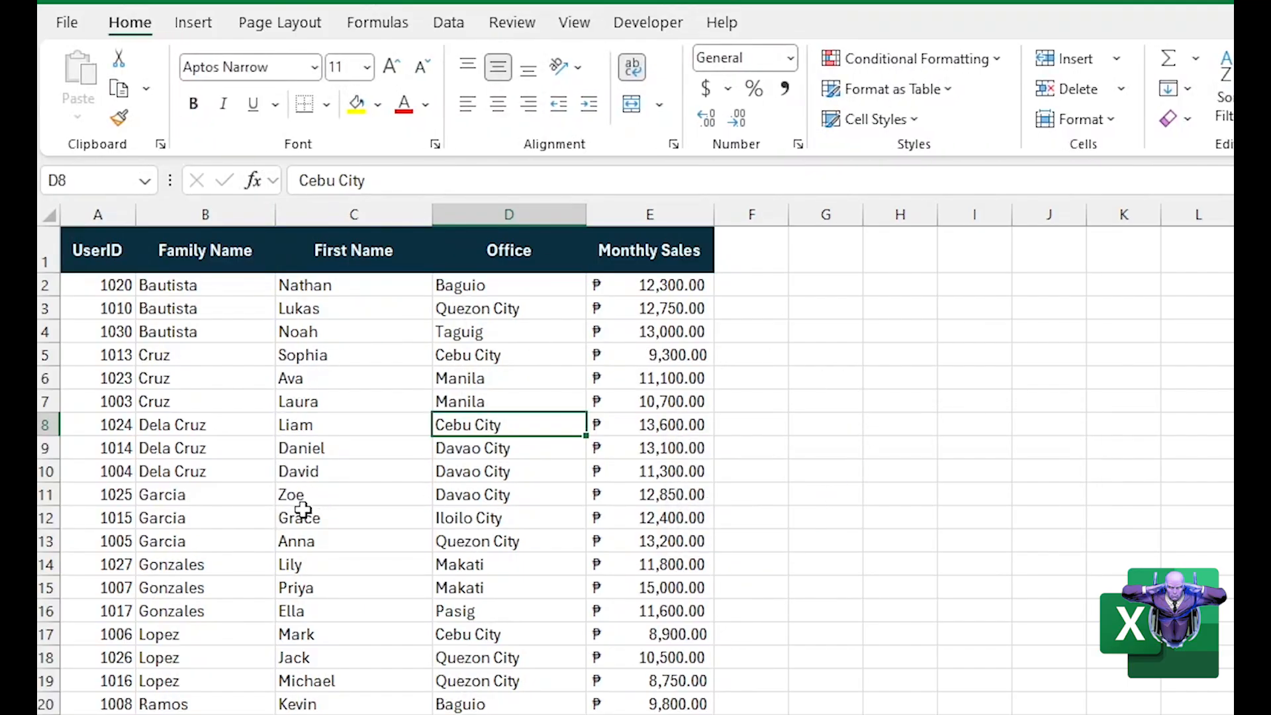
Step: Select cells across the sales data to check that it is a plain range
left_click(303, 510)
left_click(488, 448)
left_click(174, 421)
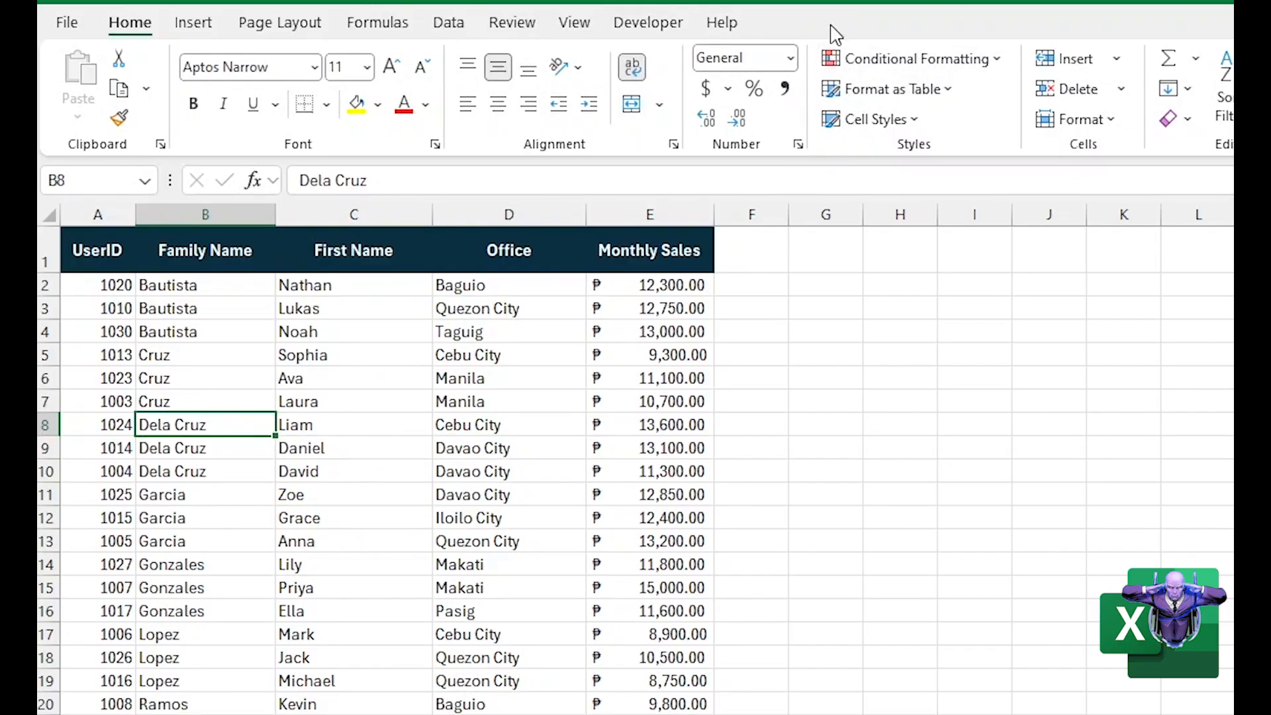
left_click(668, 476)
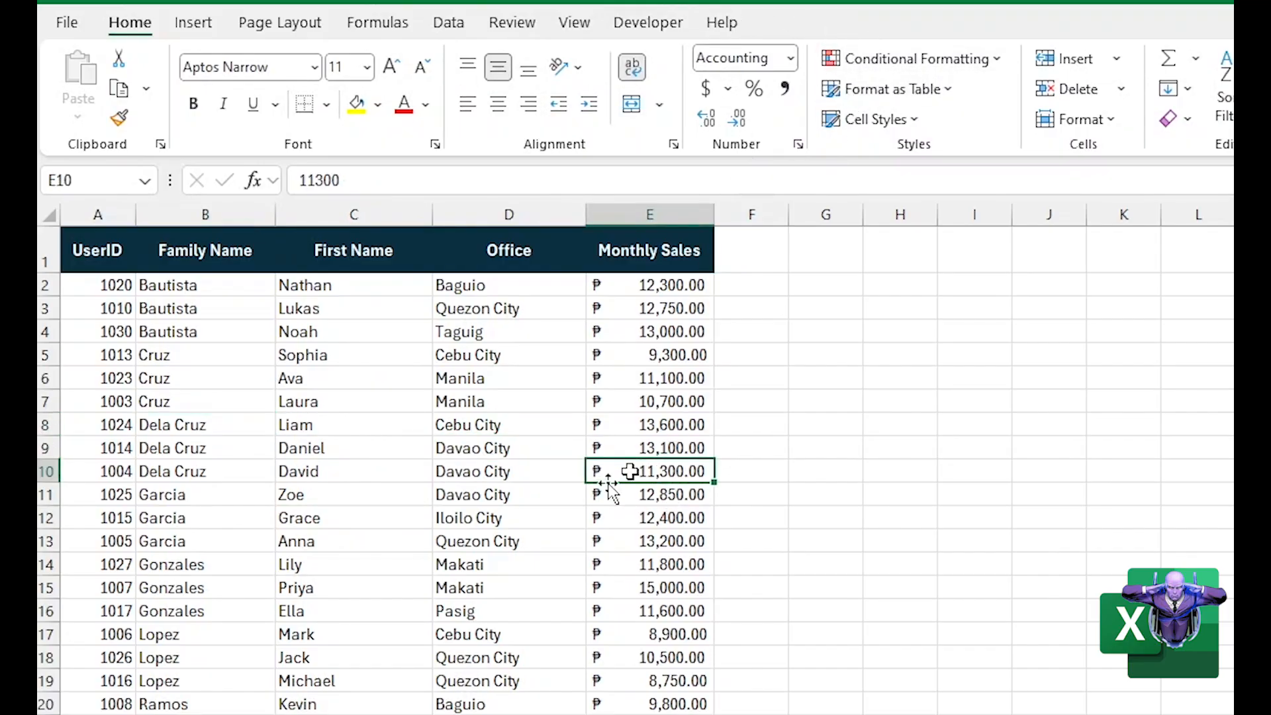
Step: Sort the sales data by Office in ascending order
left_click(480, 654)
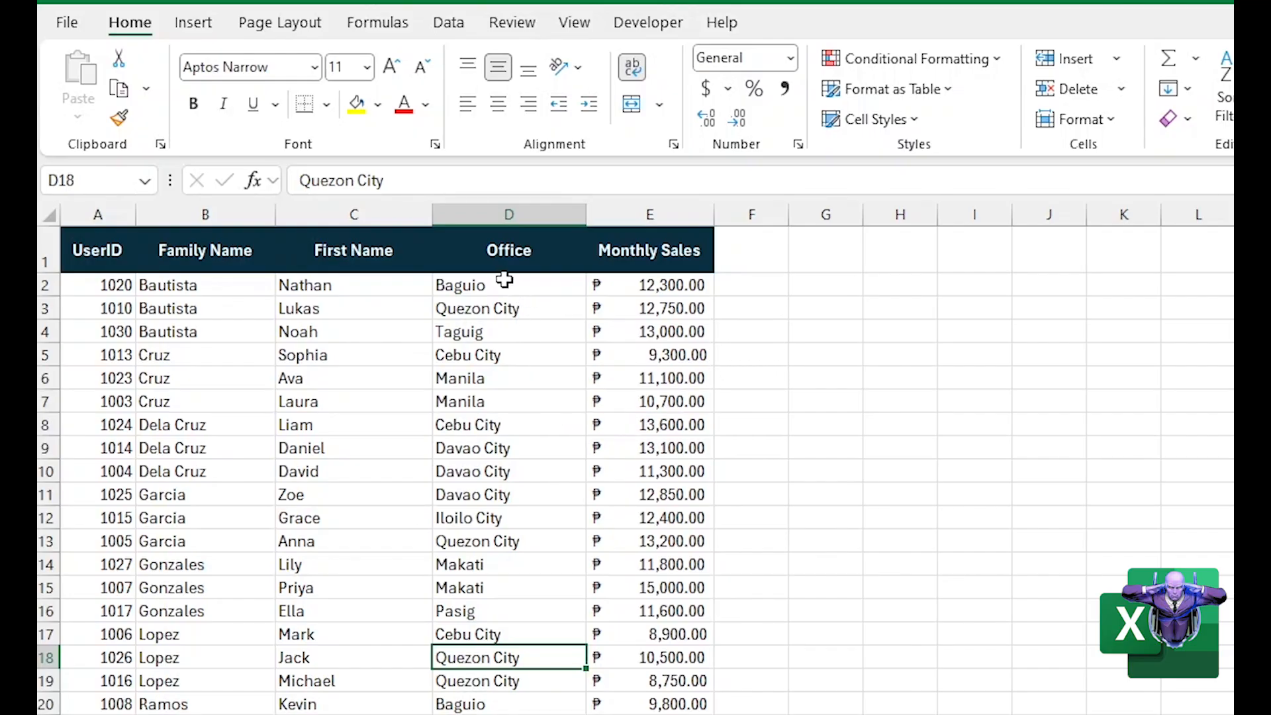
left_click(488, 357)
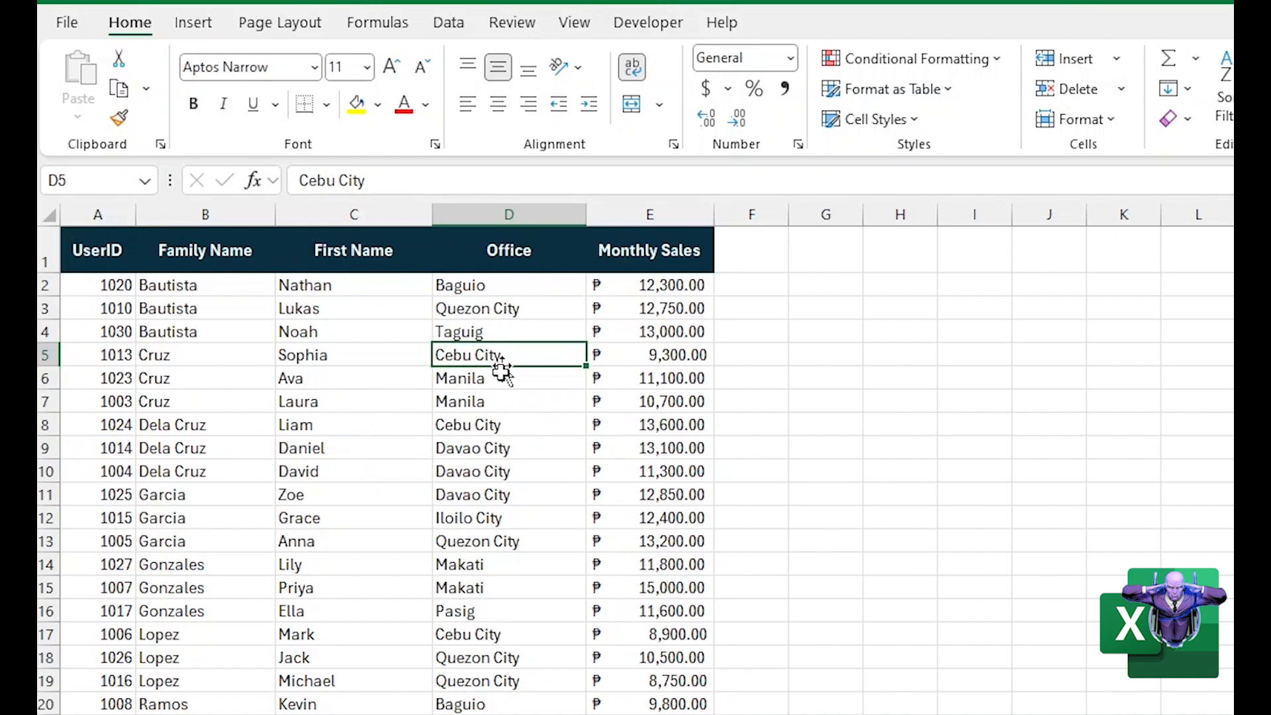
left_click(496, 454)
left_click(513, 348)
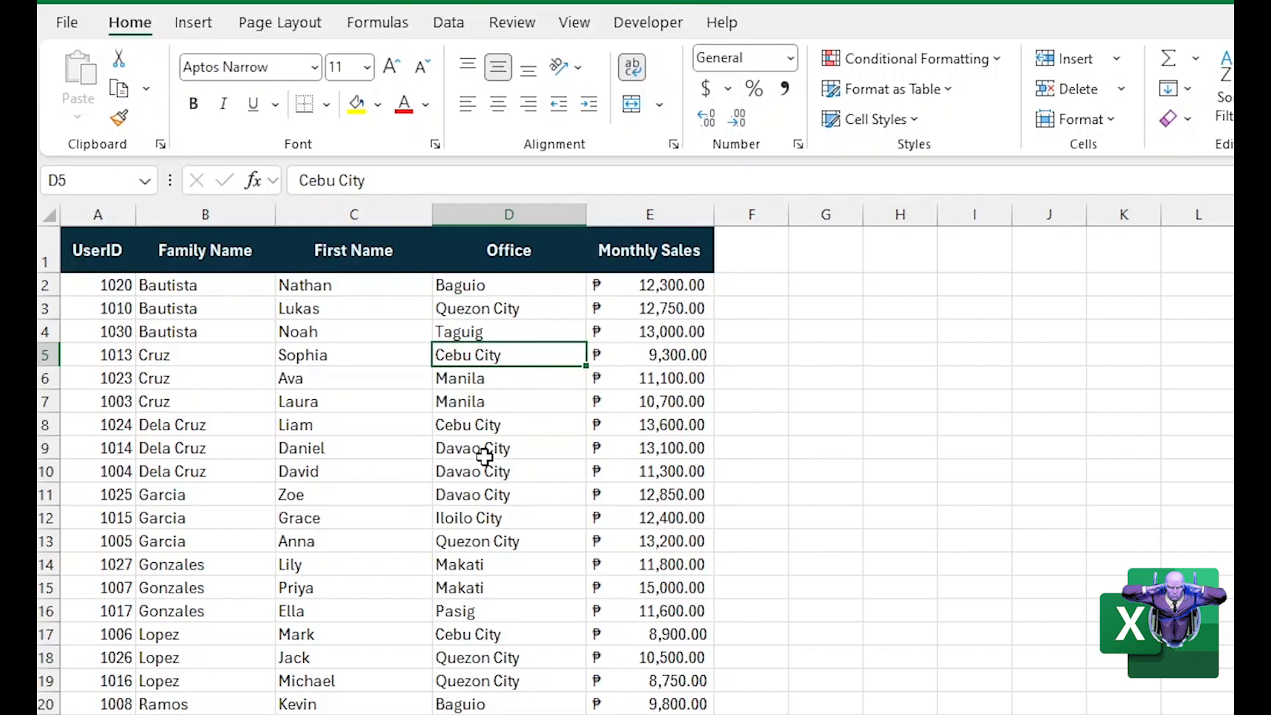
left_click(479, 586)
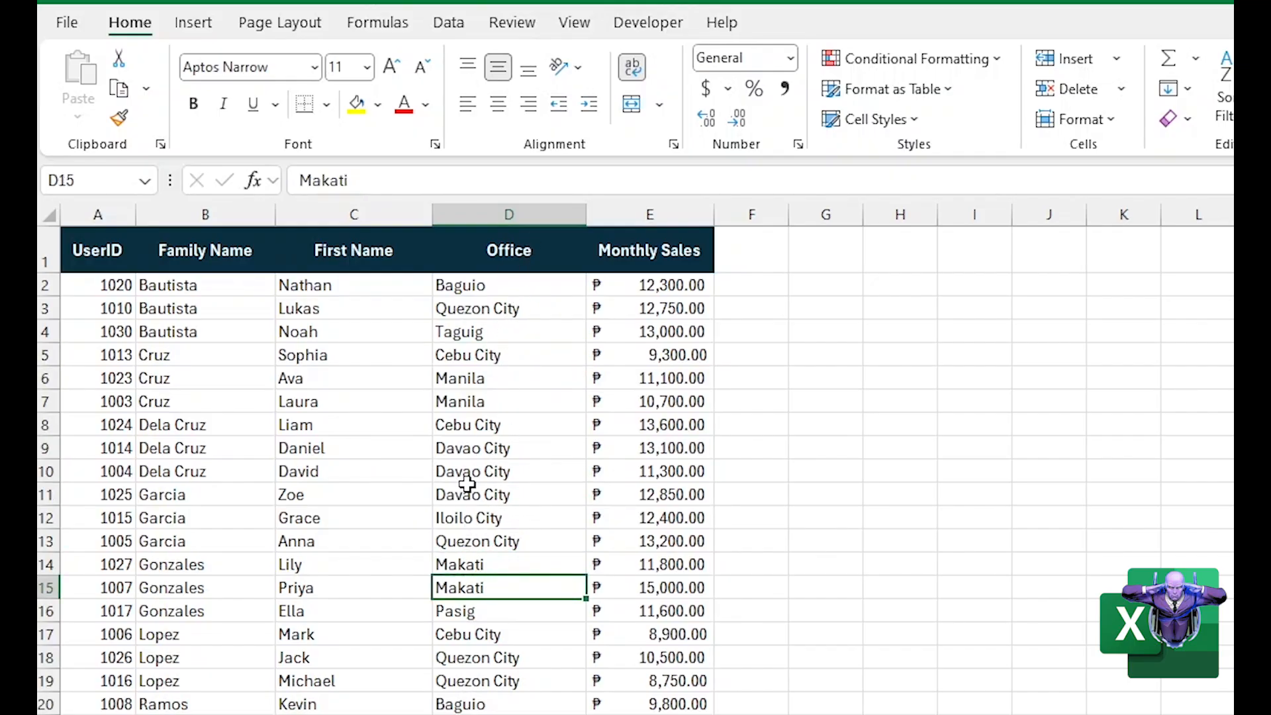
left_click(452, 27)
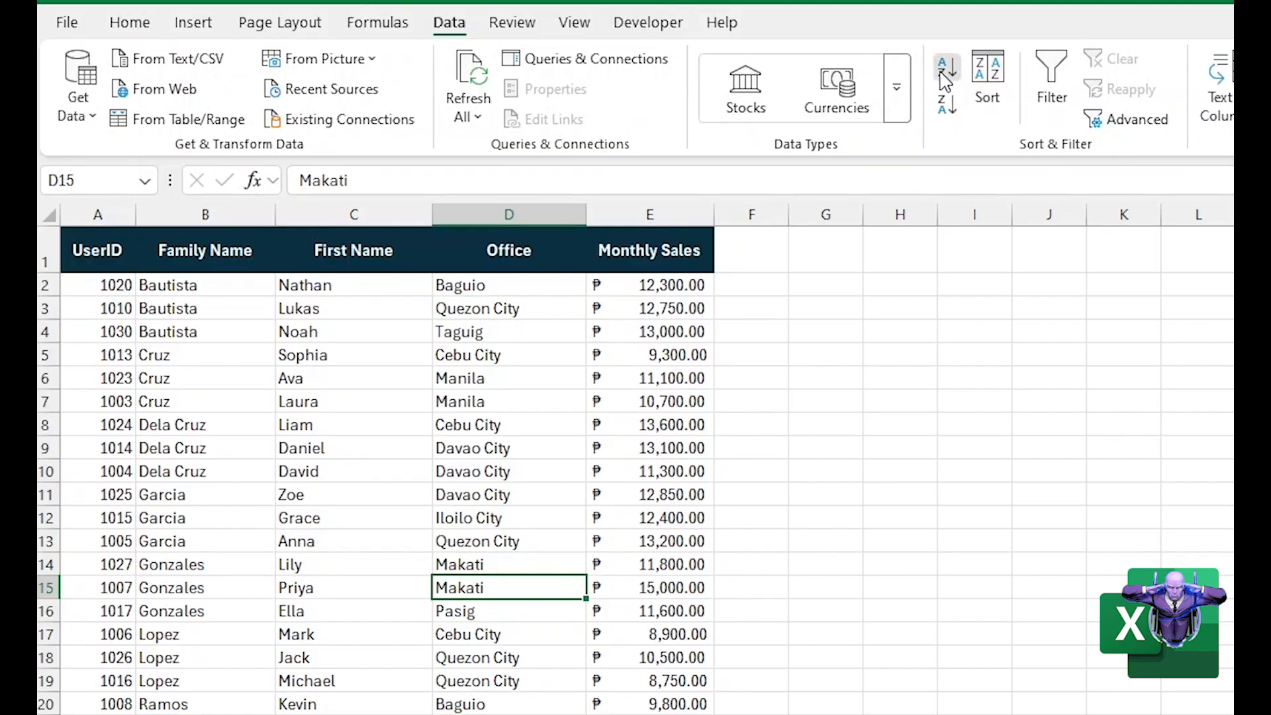
left_click(946, 76)
Step: Examine how the sorted records group by office and their Monthly Sales values
left_click(506, 425)
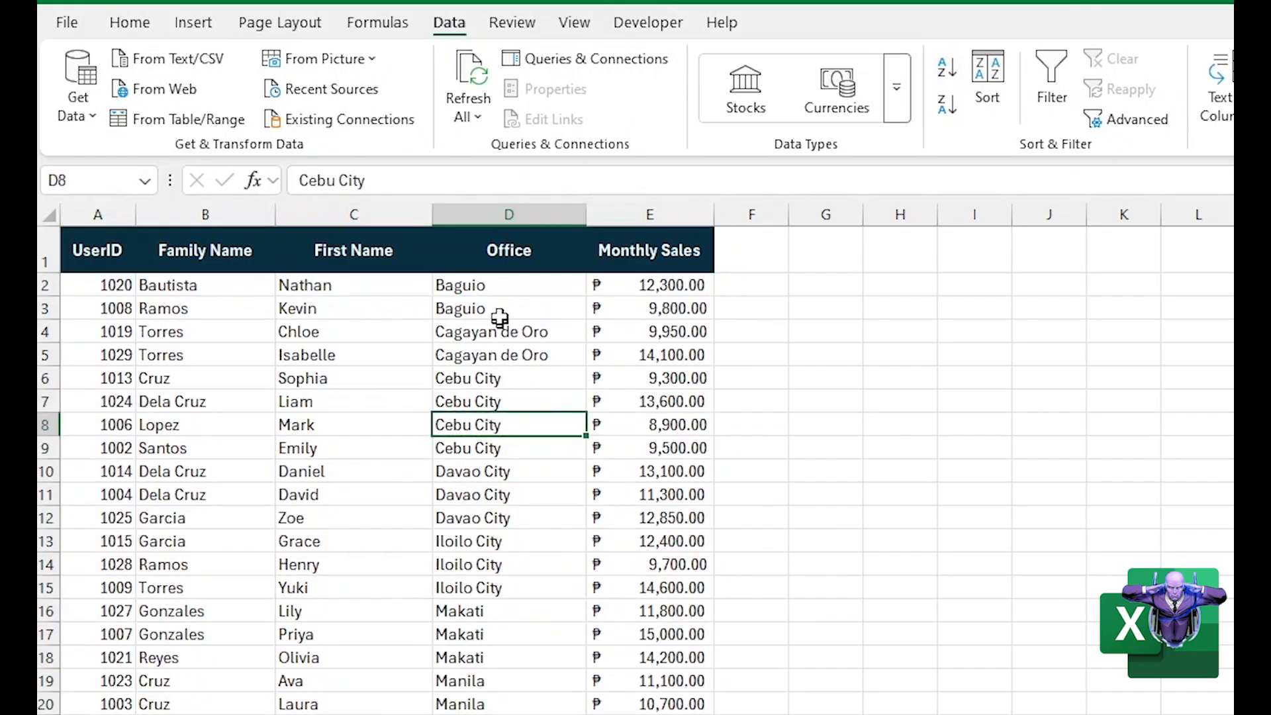
left_click(501, 287)
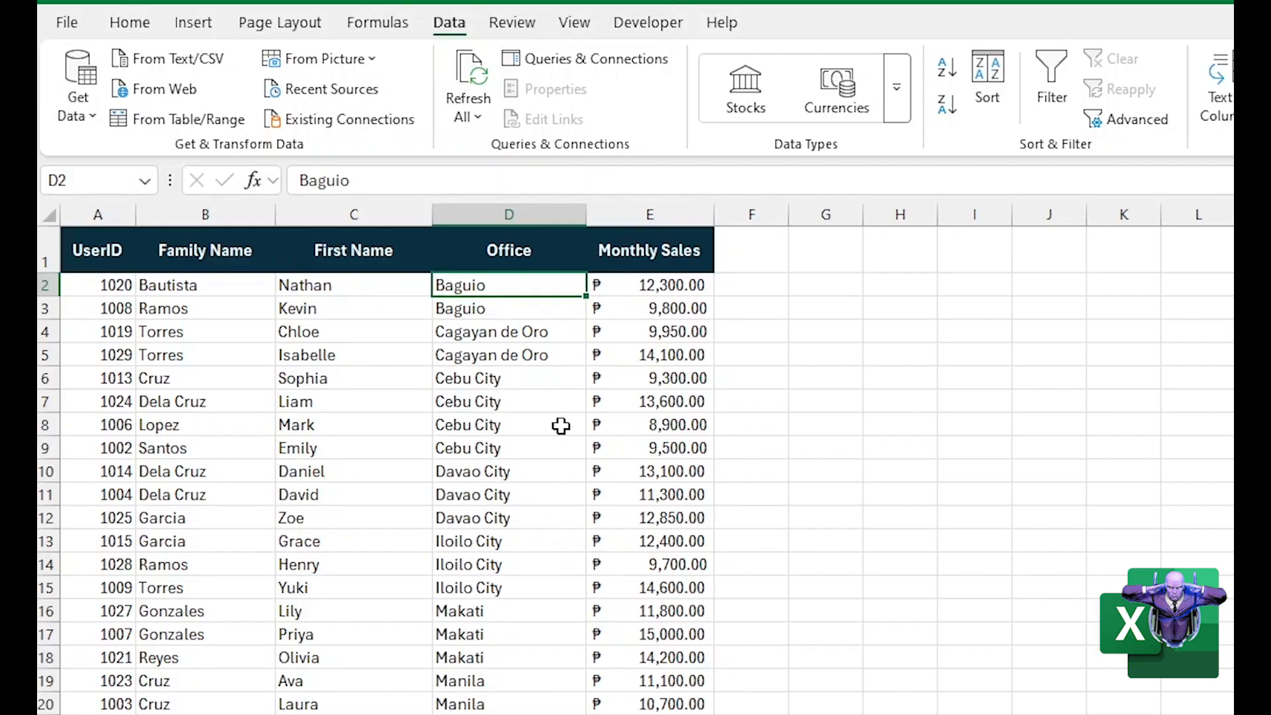
left_click_drag(654, 309, 605, 418)
left_click(490, 514)
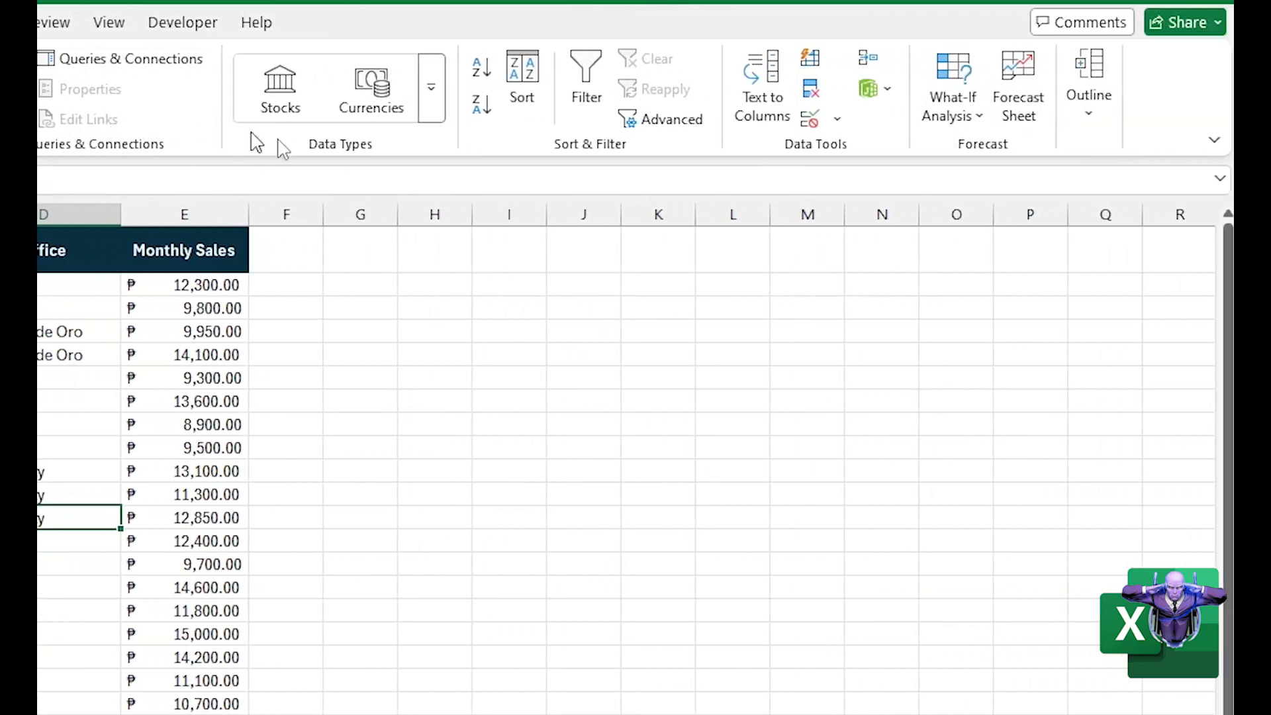
left_click(1081, 128)
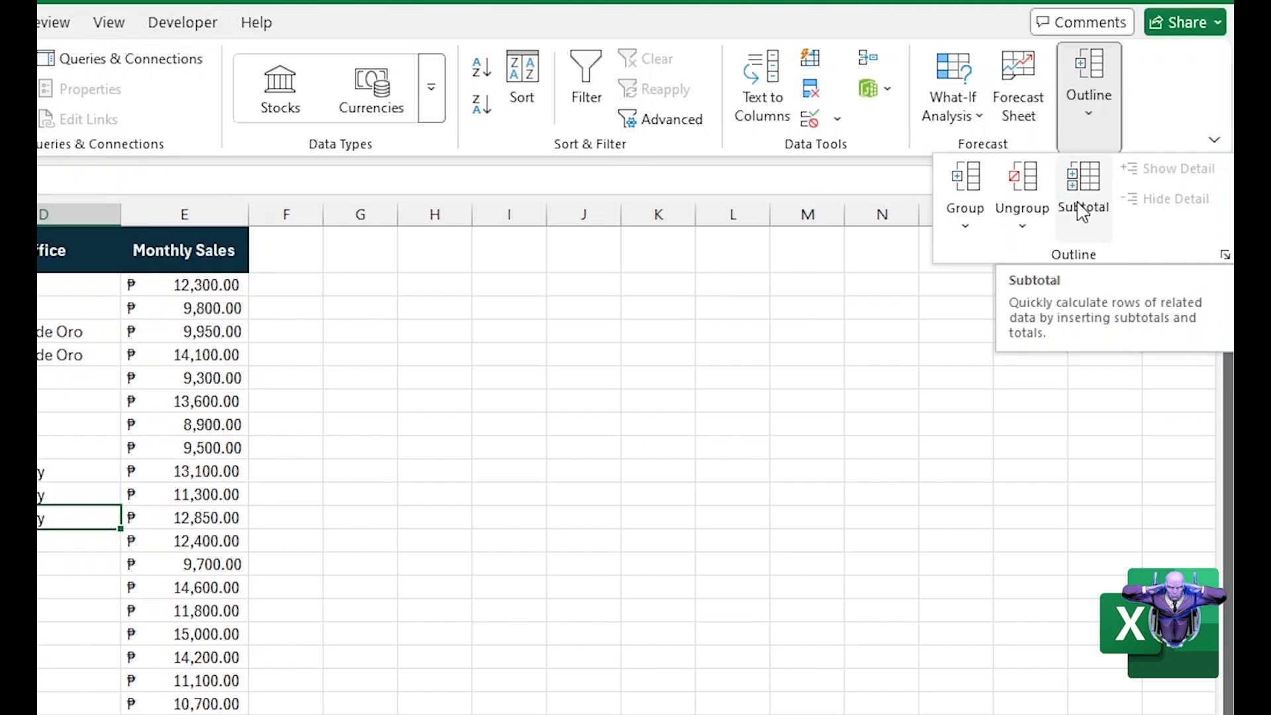
left_click(1081, 212)
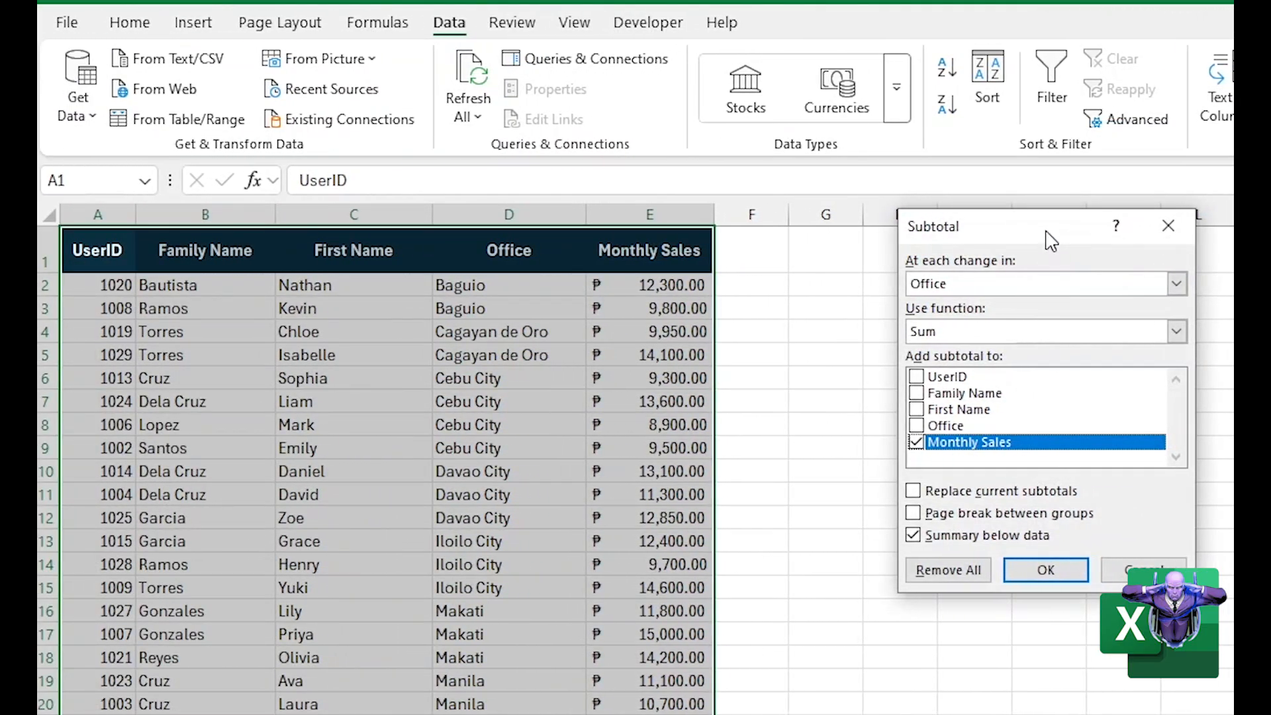
left_click_drag(1049, 238, 964, 282)
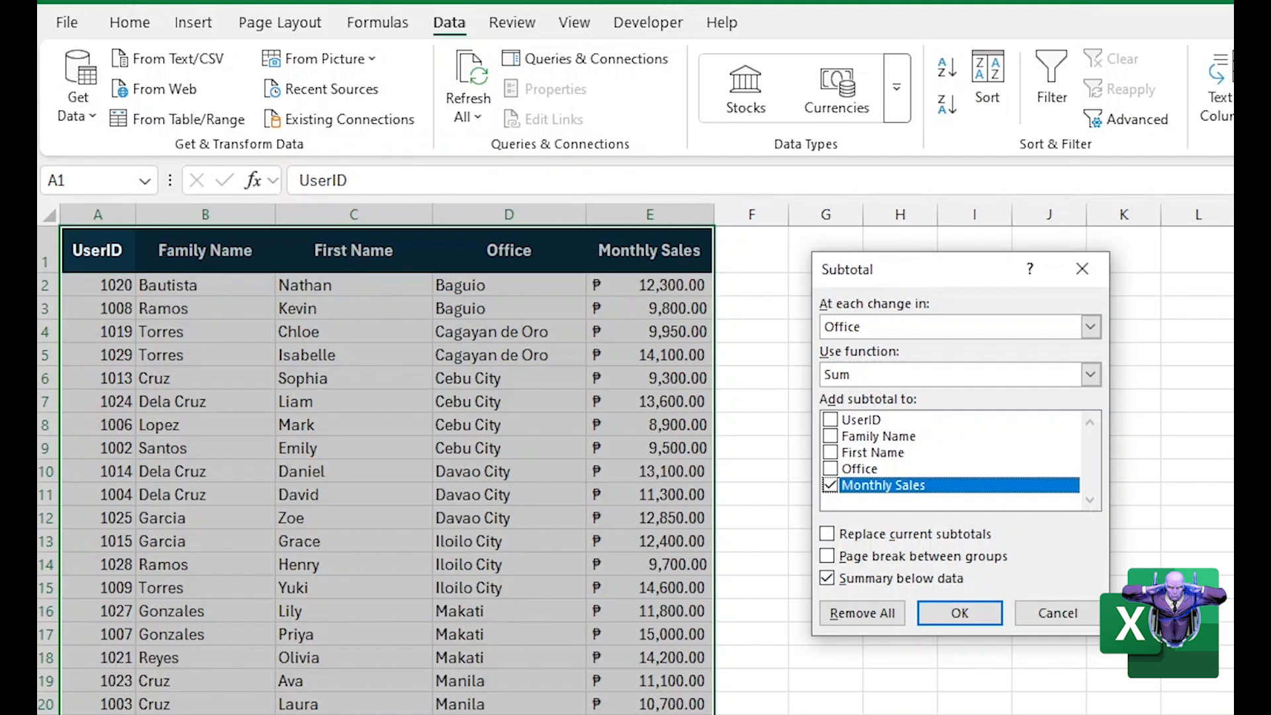
left_click(1053, 616)
left_click(509, 517)
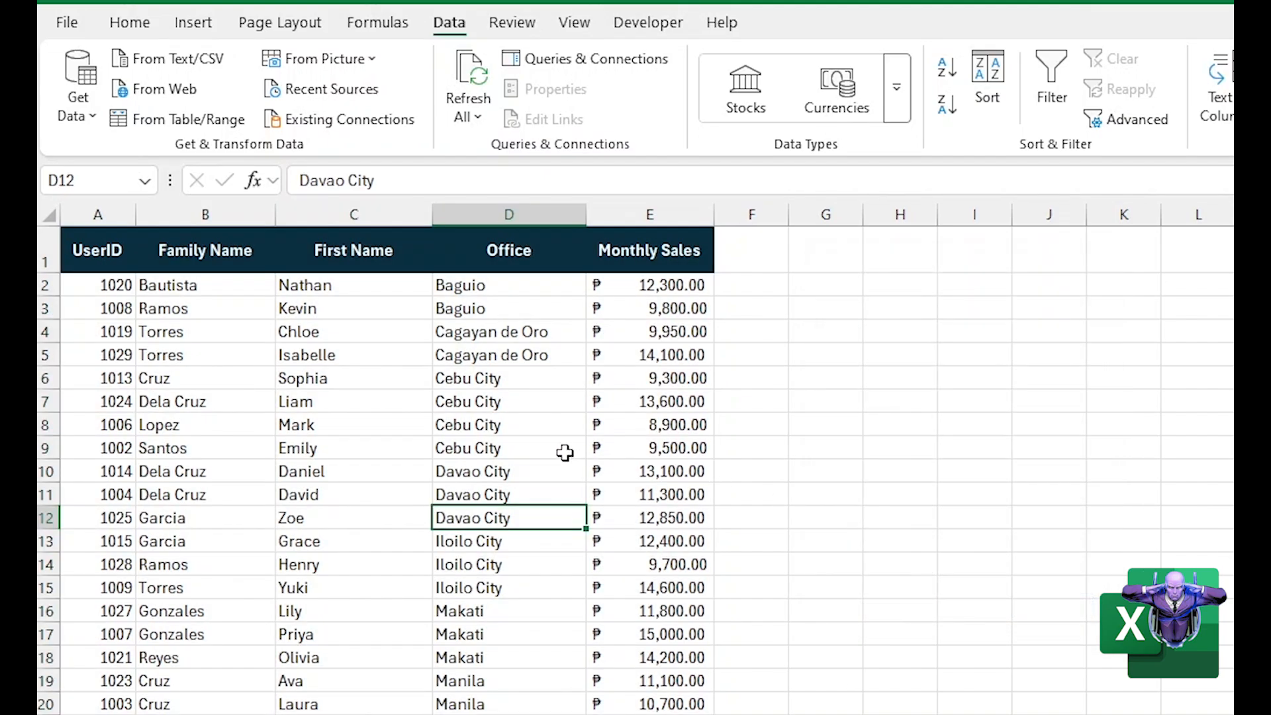
Step: Try to run Subtotal from an empty cell in column H, outside the sales data
left_click(901, 506)
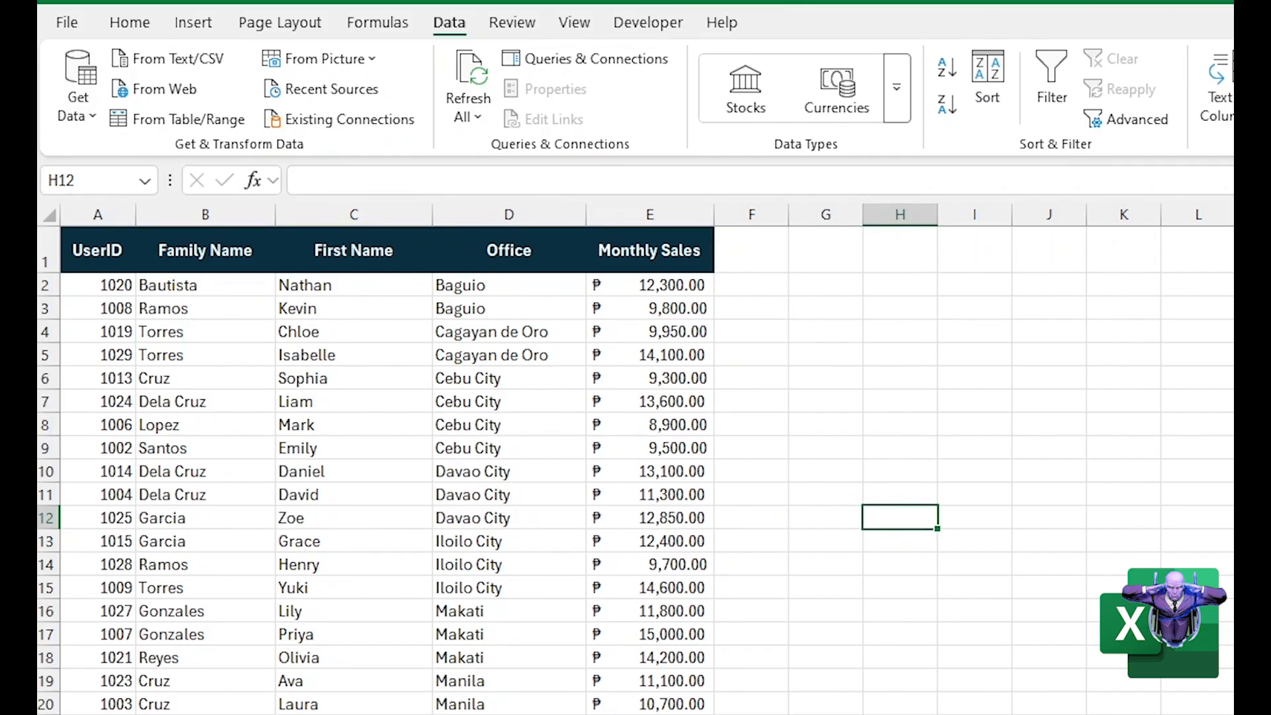
left_click(1121, 99)
left_click(1094, 199)
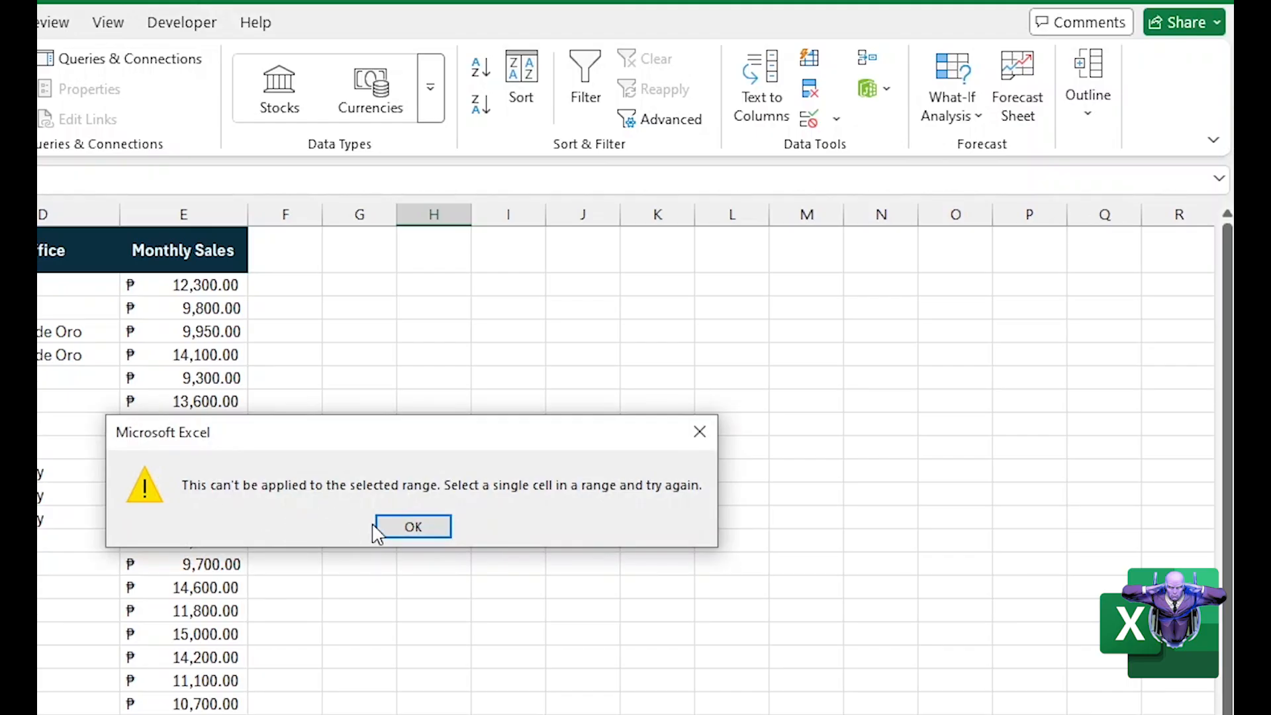
left_click(437, 535)
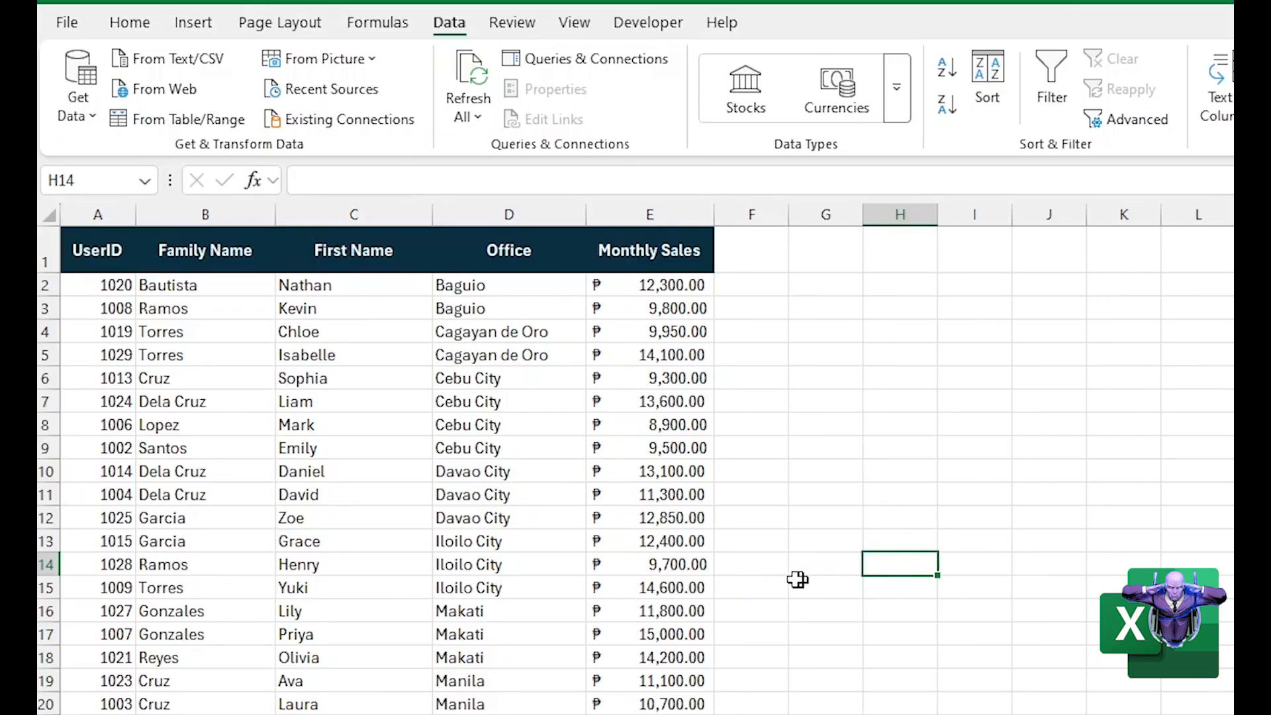
Step: Start a Subtotal on the sales data from a cell inside it, grouping at each change in Office
left_click(313, 562)
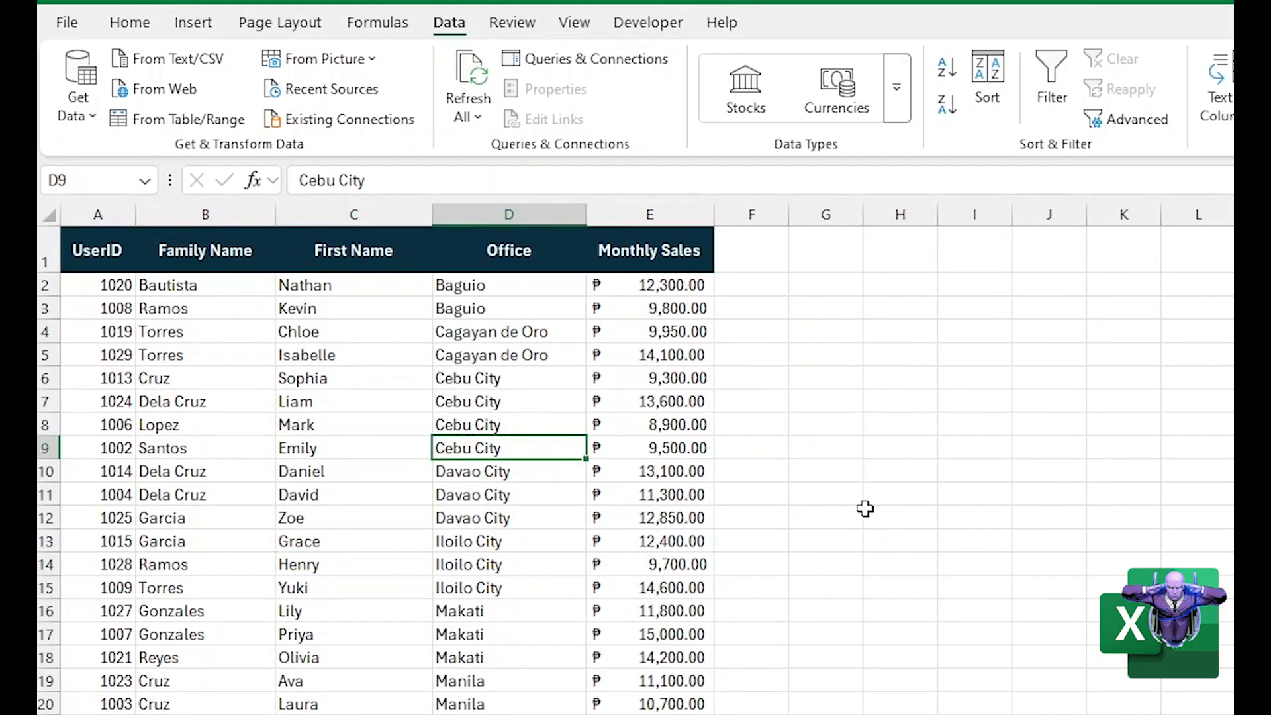
left_click(1086, 140)
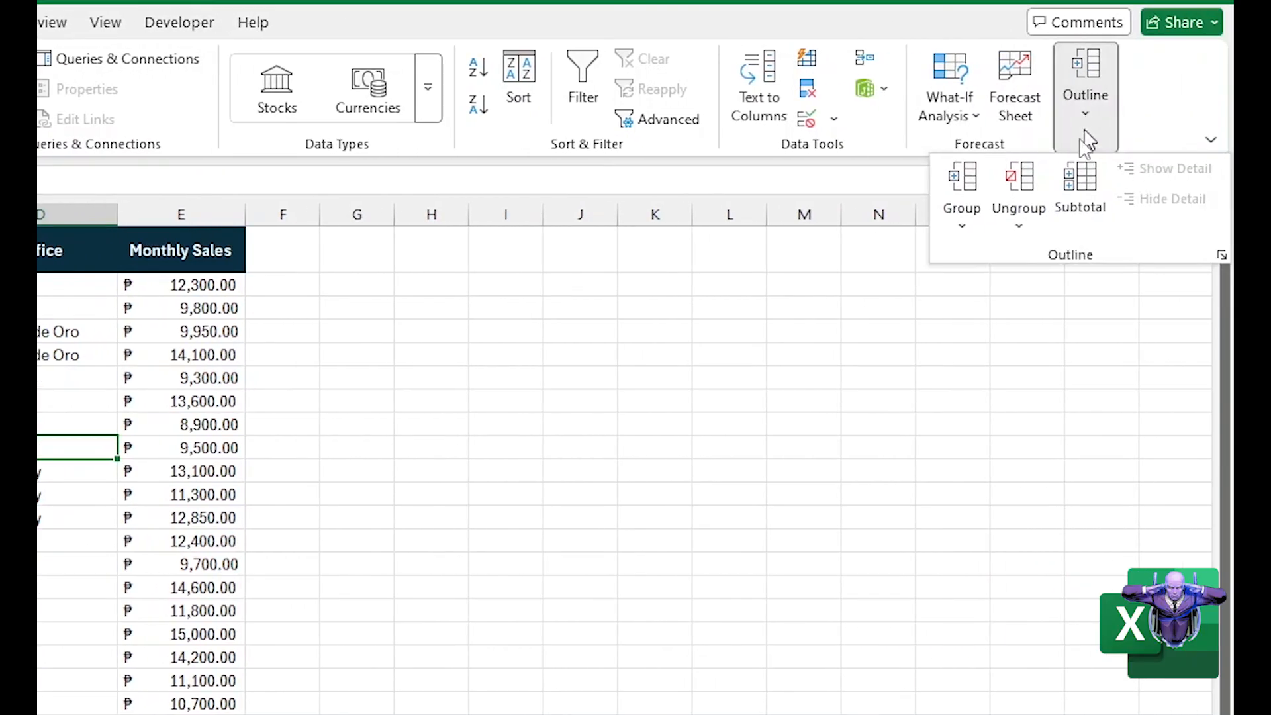
left_click(1075, 199)
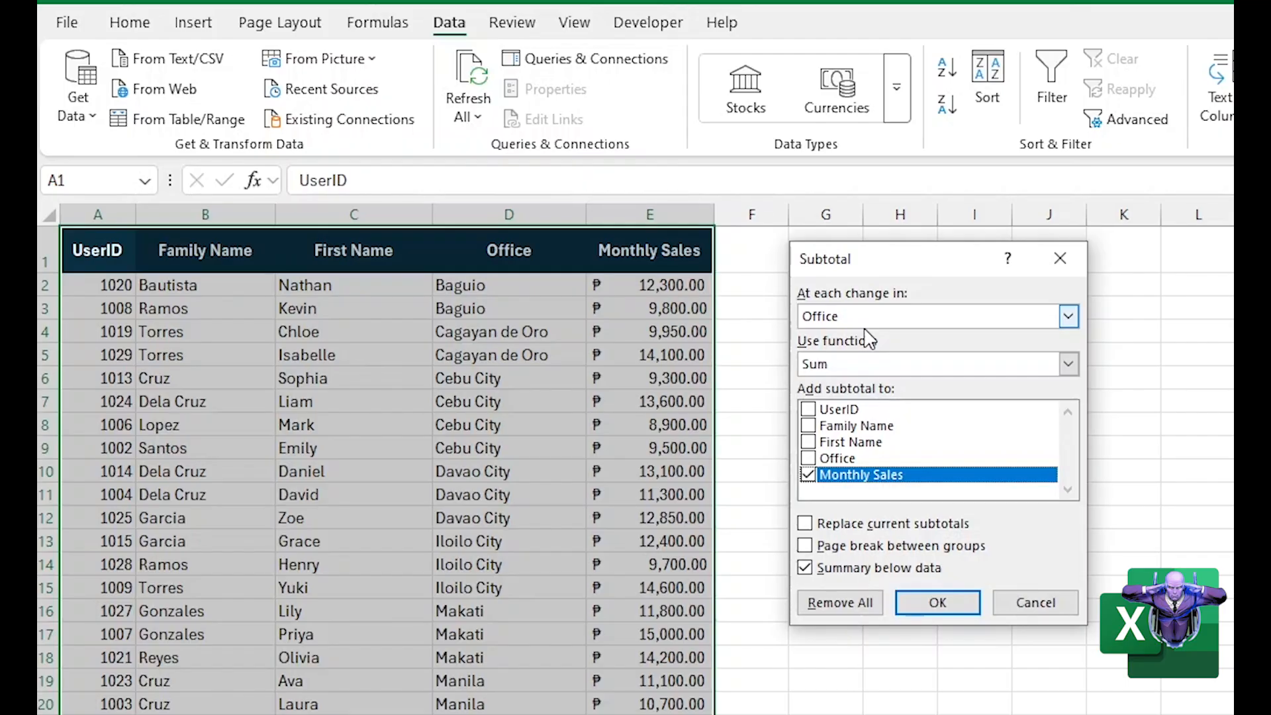
left_click(1068, 317)
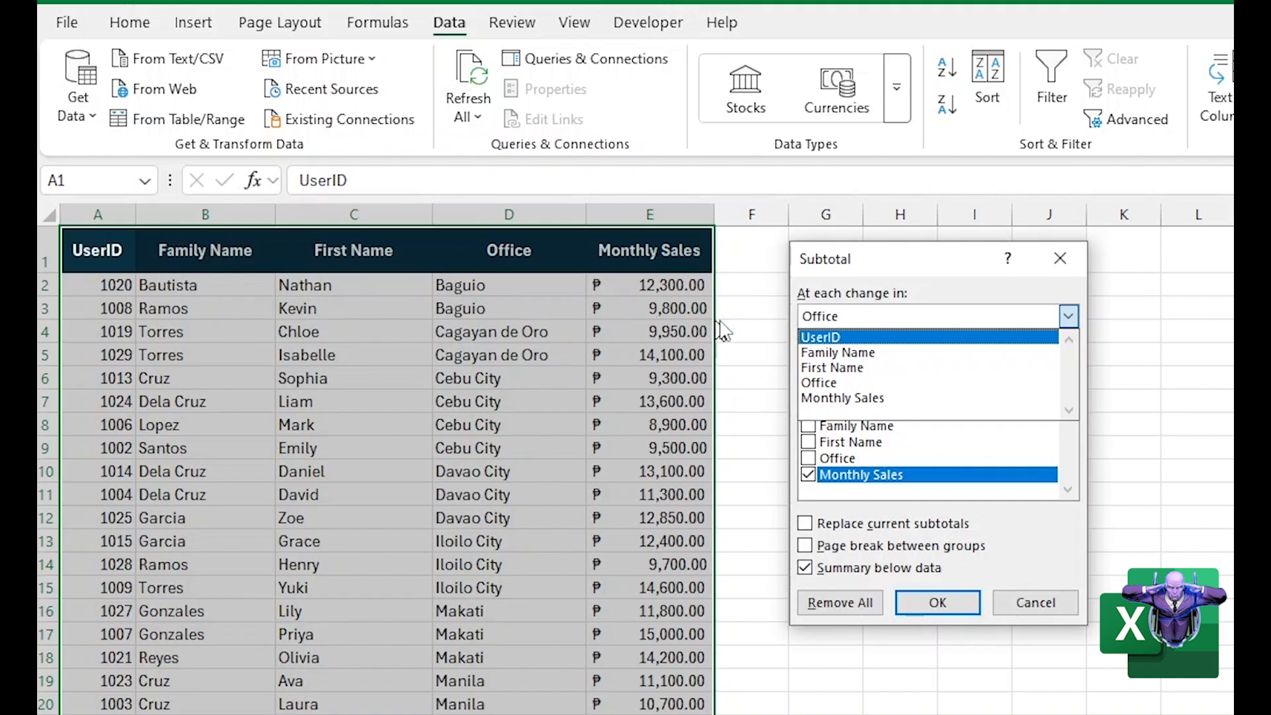
left_click(833, 382)
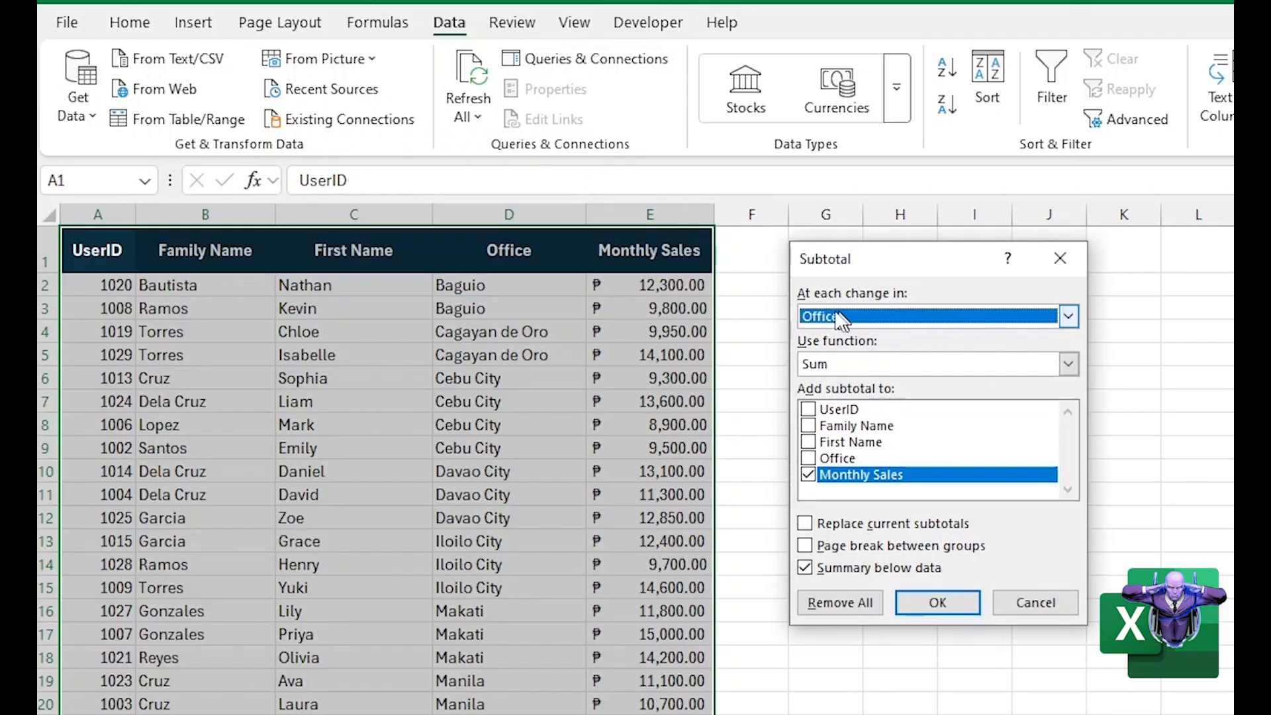
Step: Use the Sum function for Monthly Sales, enable replacing current subtotals, and apply the subtotals
left_click(1069, 364)
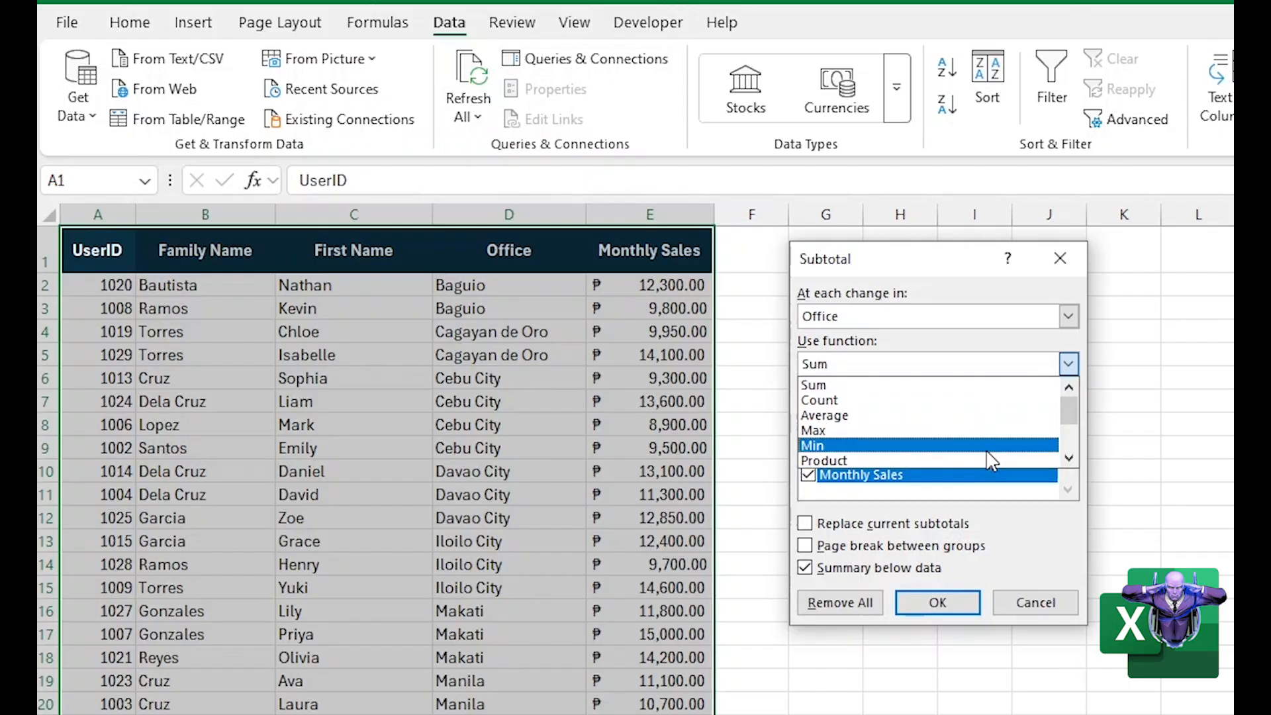
left_click(1070, 460)
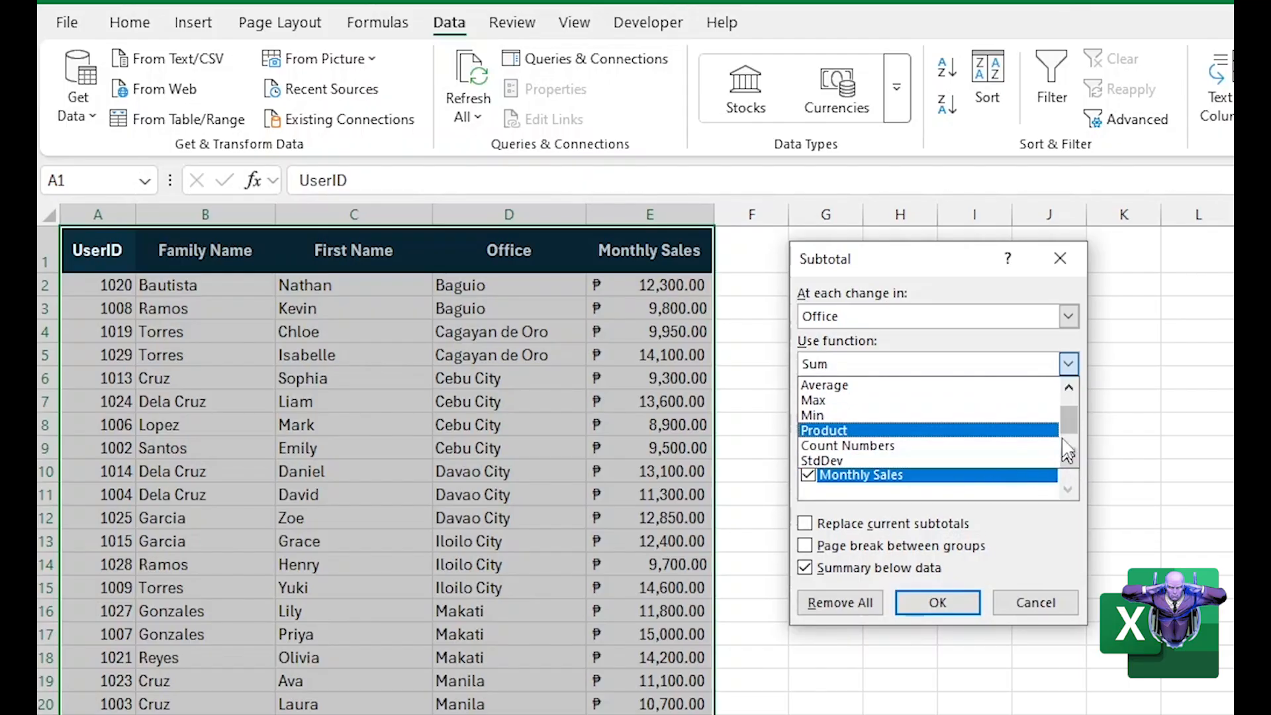
left_click(1070, 388)
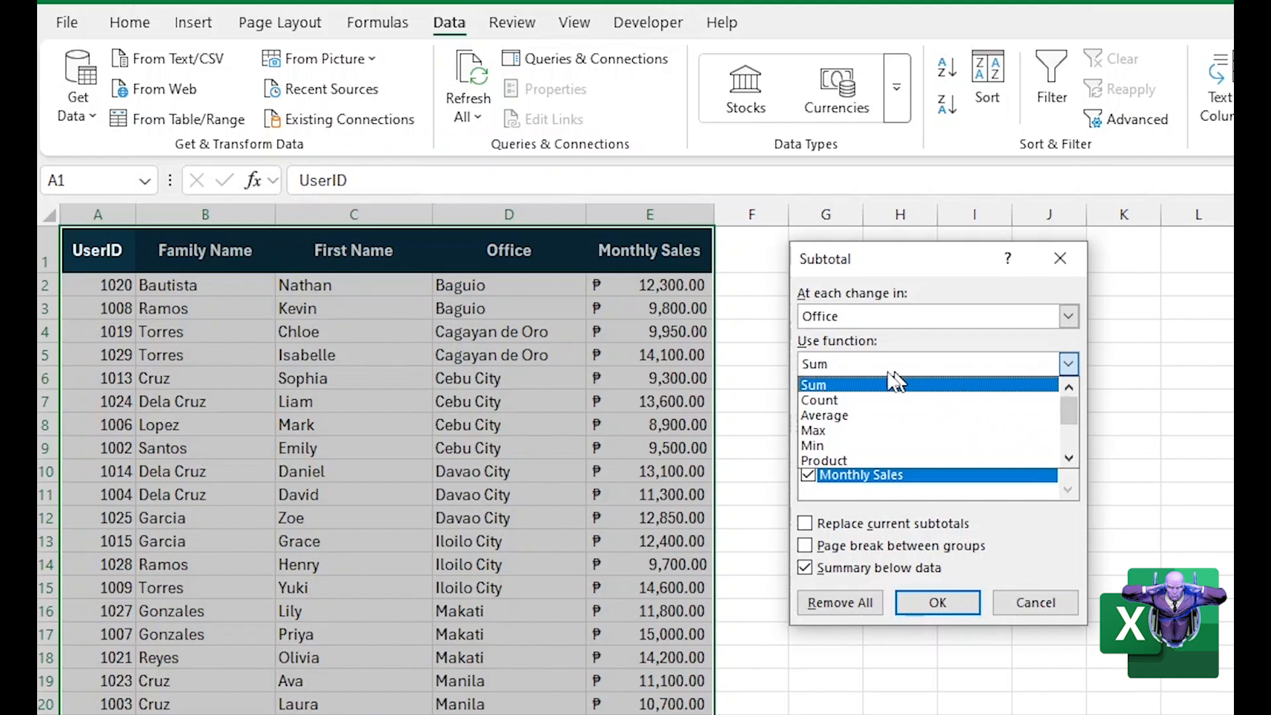
left_click(827, 391)
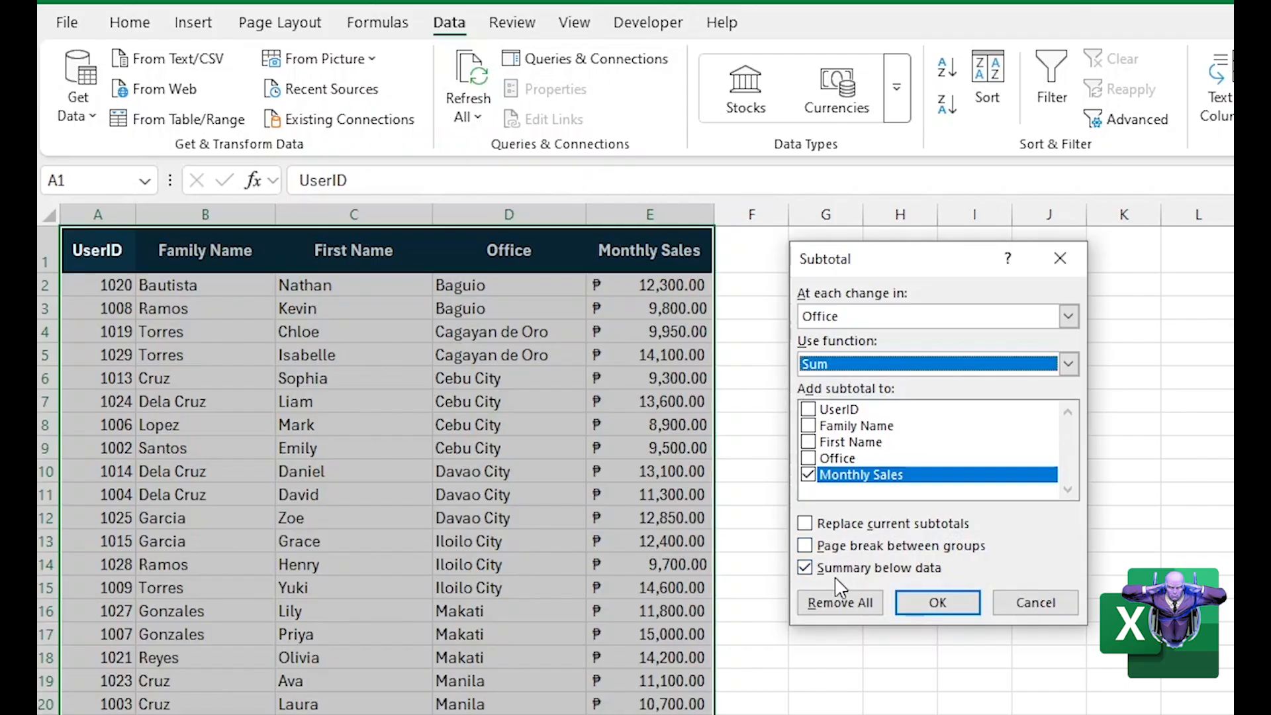
left_click(805, 524)
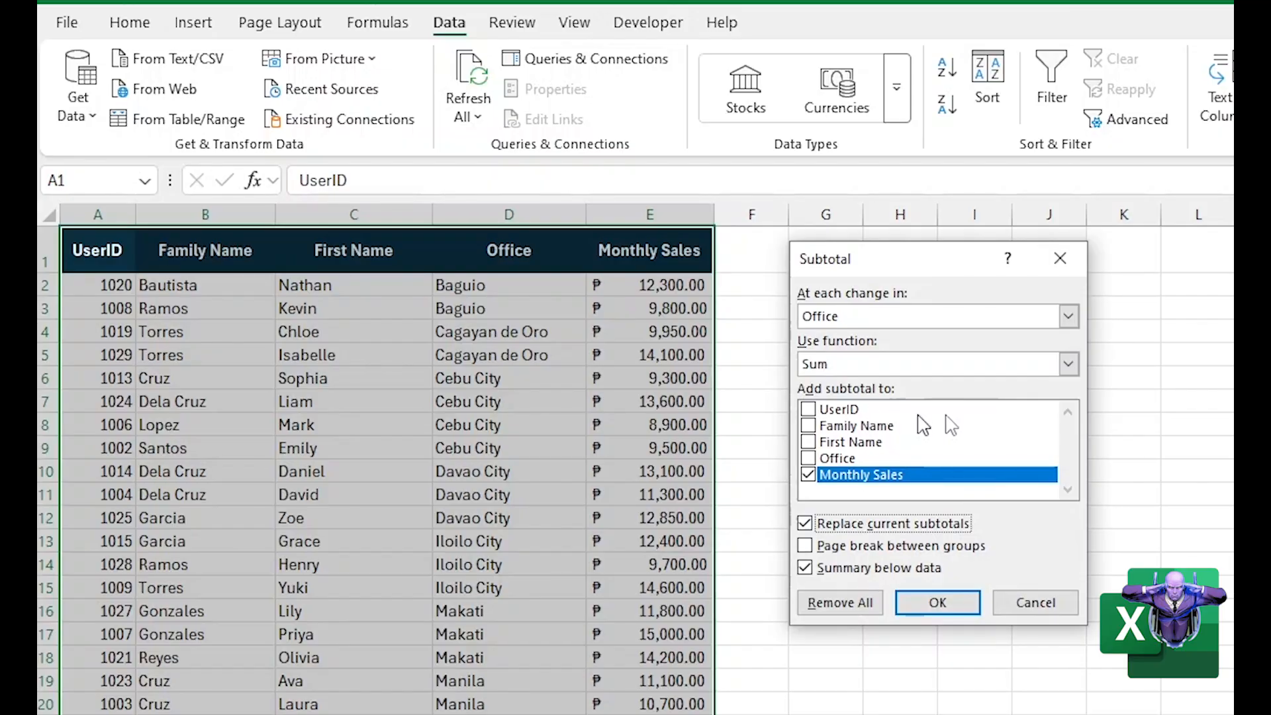
left_click(938, 602)
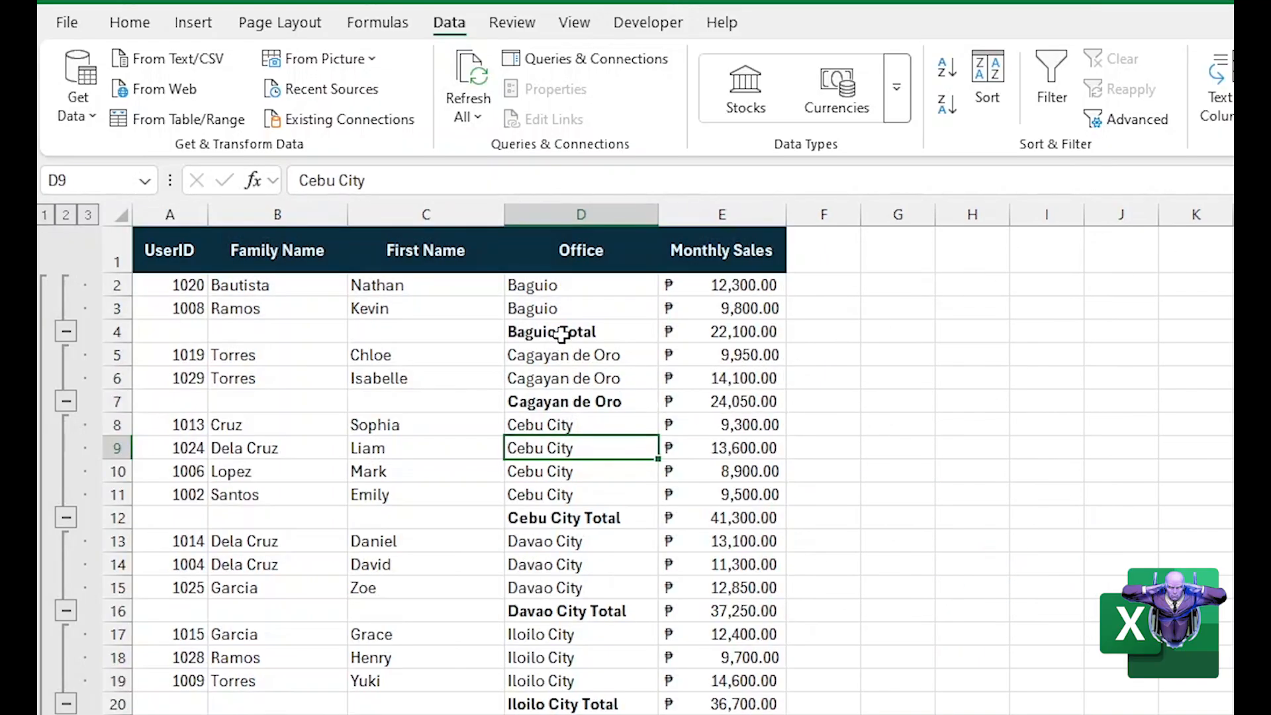
Step: Inspect the Baguio Total row, its SUBTOTAL formula, and the Monthly Sales cells it sums
left_click(563, 333)
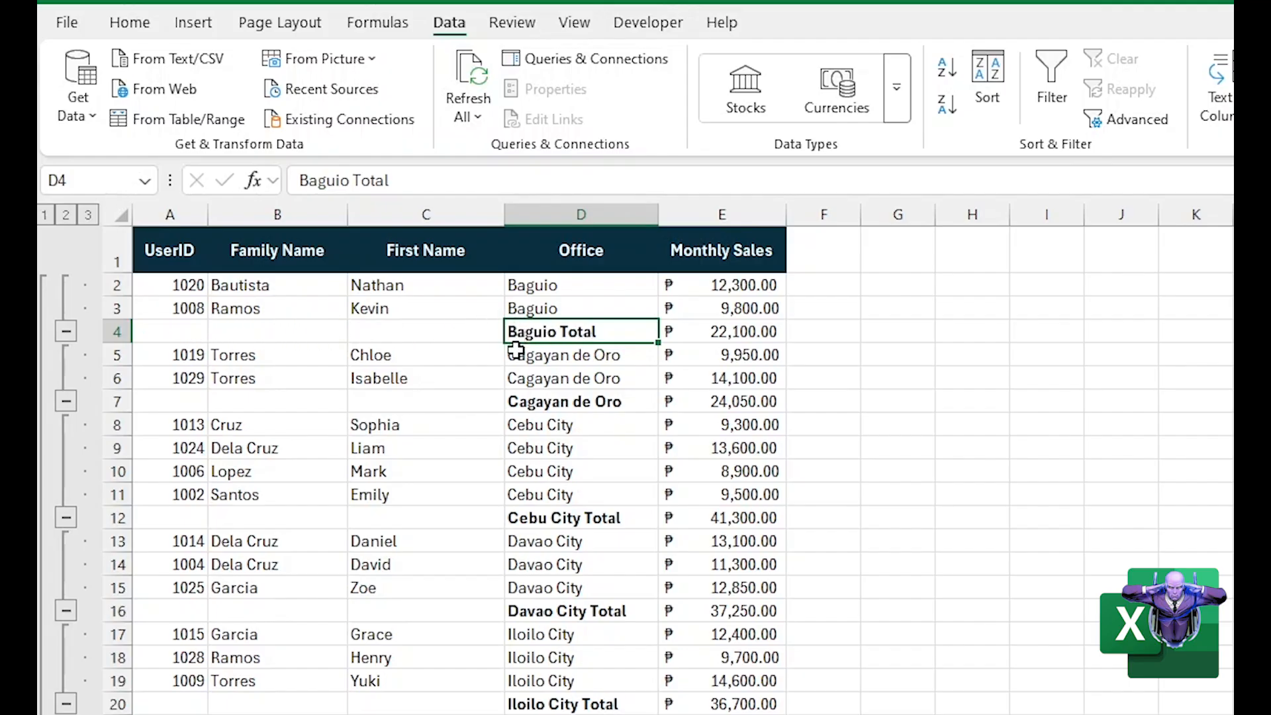
left_click(527, 355)
left_click(530, 334)
left_click(672, 331)
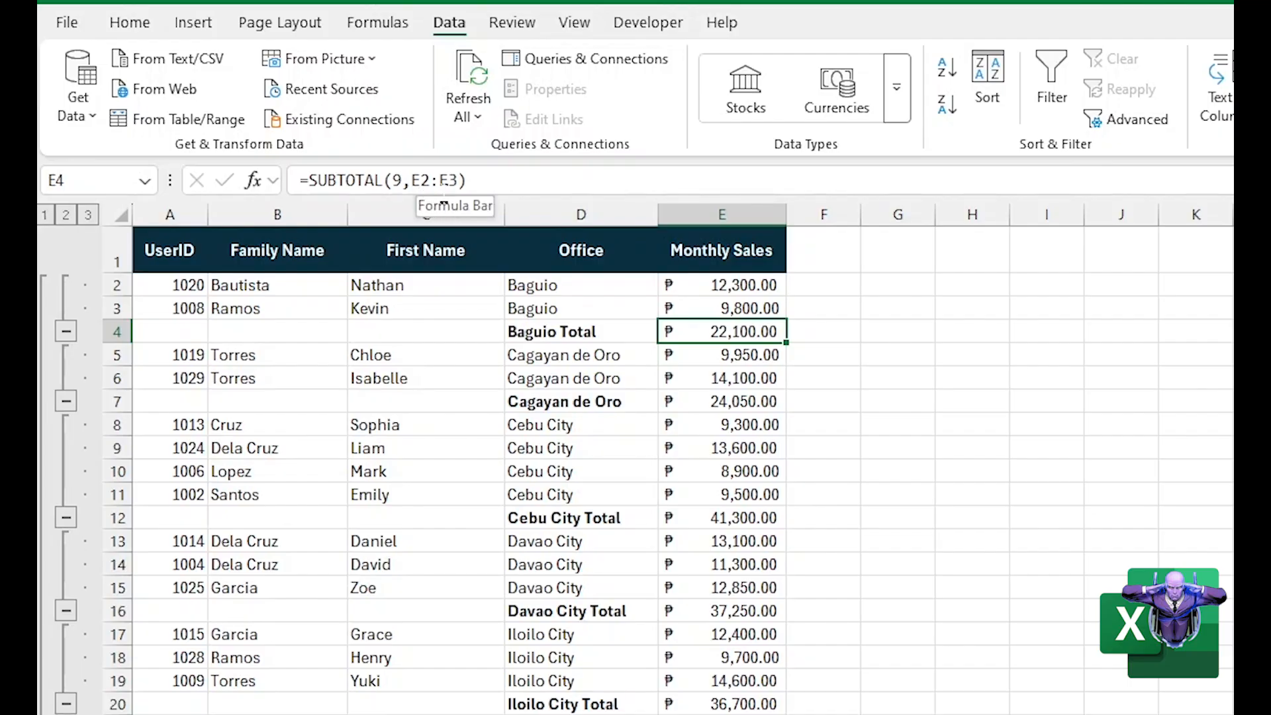
left_click_drag(754, 283, 749, 309)
left_click(728, 336)
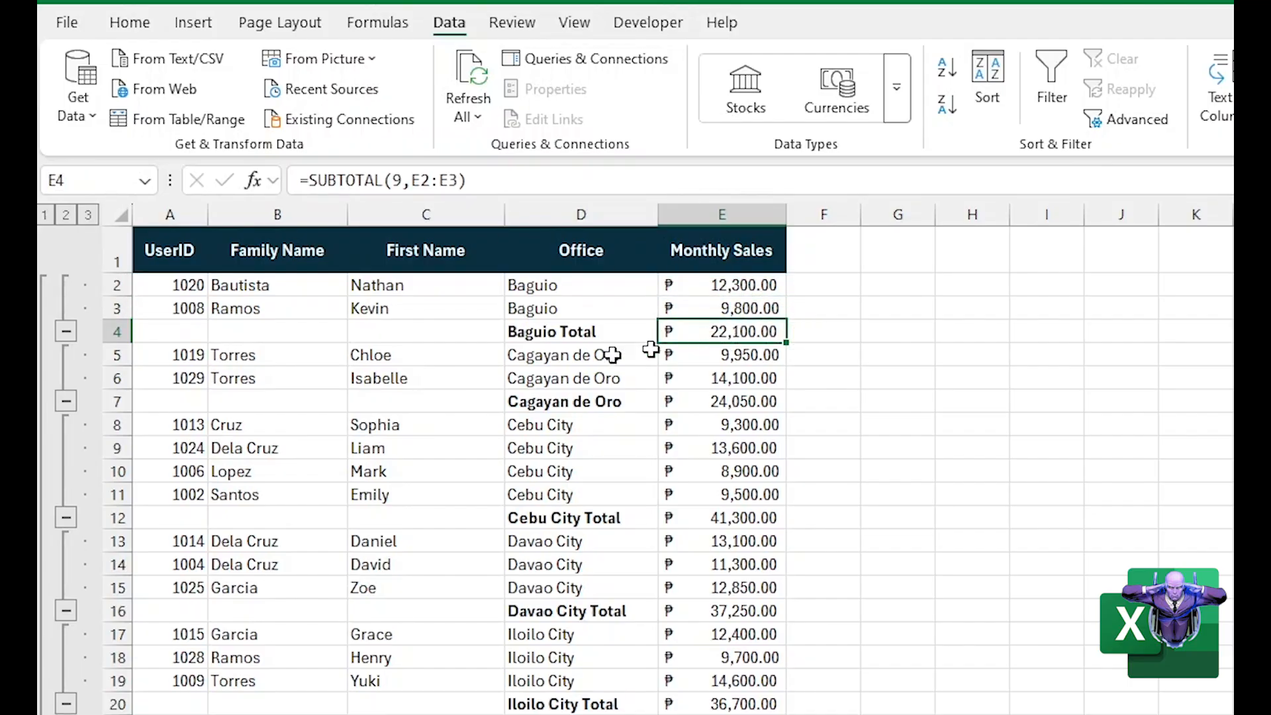
Step: Examine the subtotal formulas for Cagayan de Oro, Cebu City and Davao City, and look through the other office totals
left_click(578, 407)
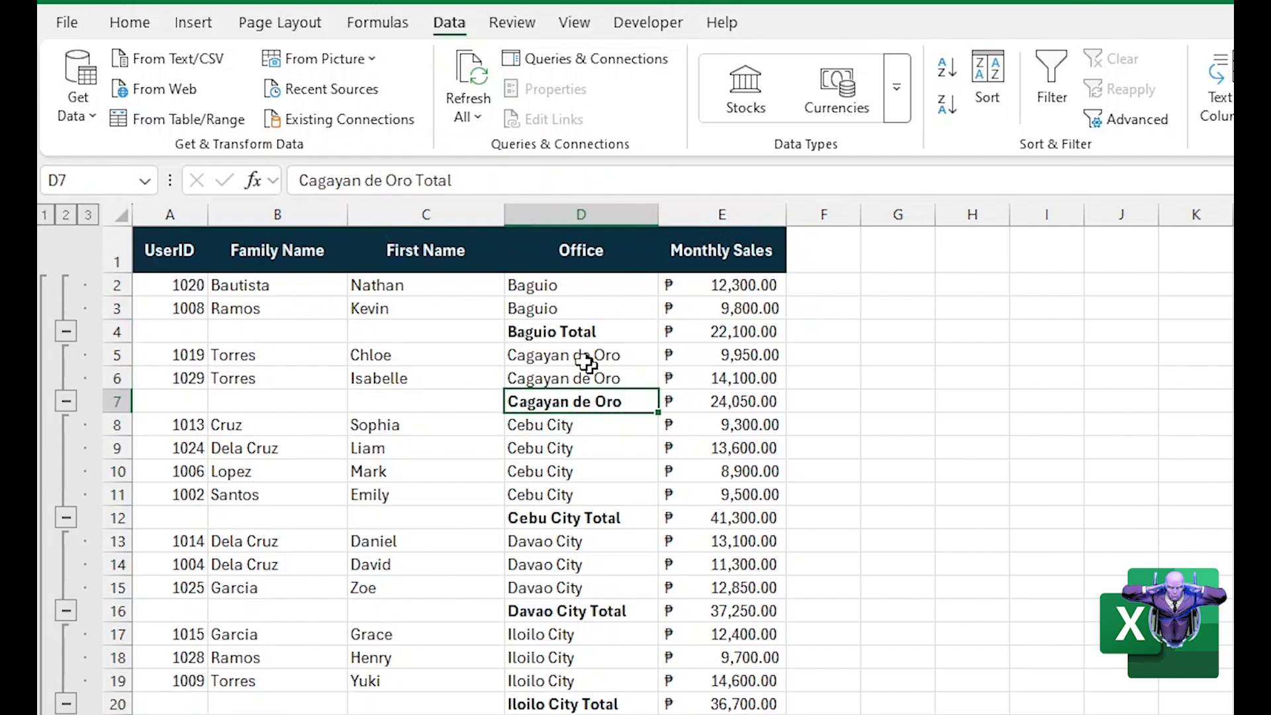
left_click(701, 402)
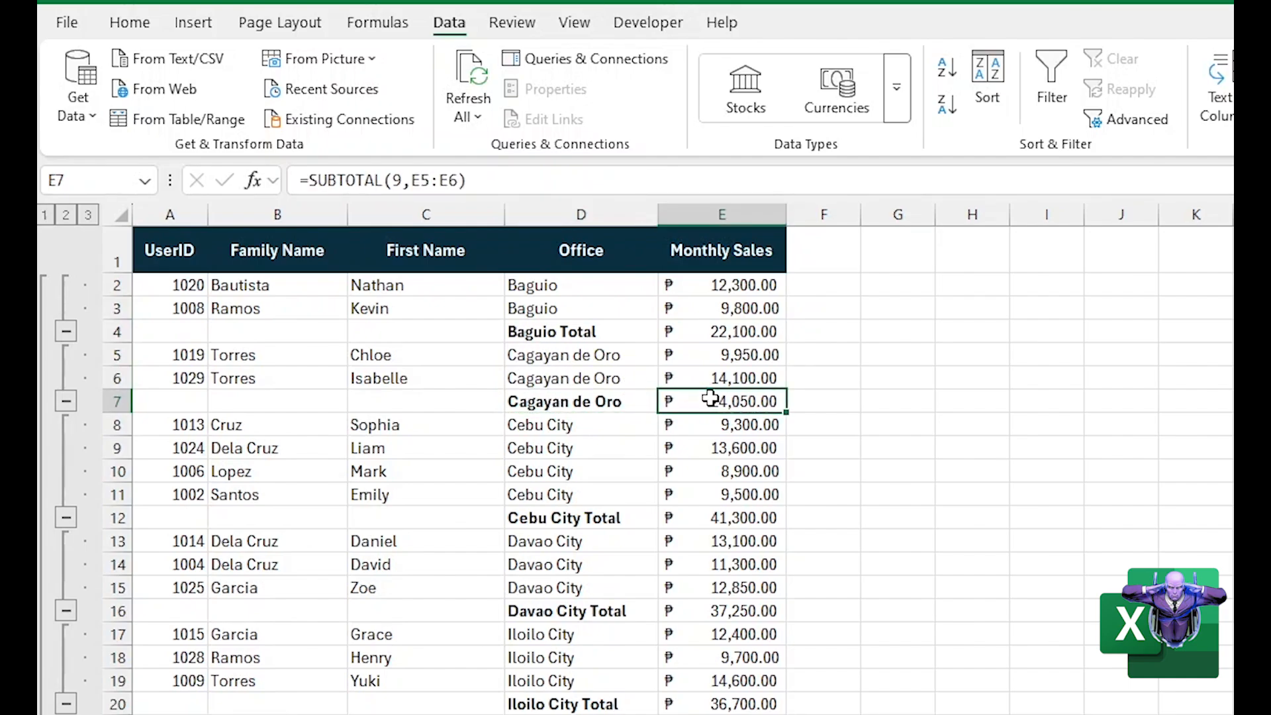
left_click(689, 520)
left_click(691, 610)
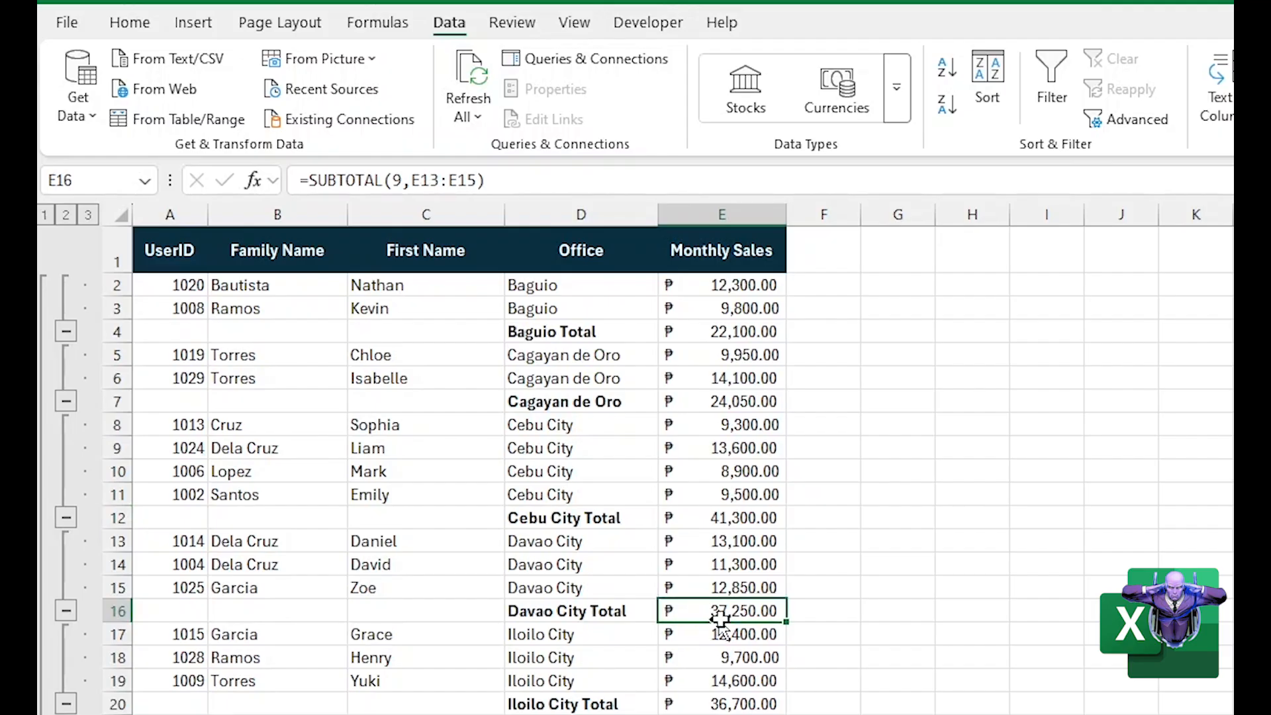
scroll(715, 609, "down", 2)
scroll(731, 606, "up", 2)
Step: Collapse the outline to the grand total, switch to level 2, and review the individual office totals
left_click(44, 214)
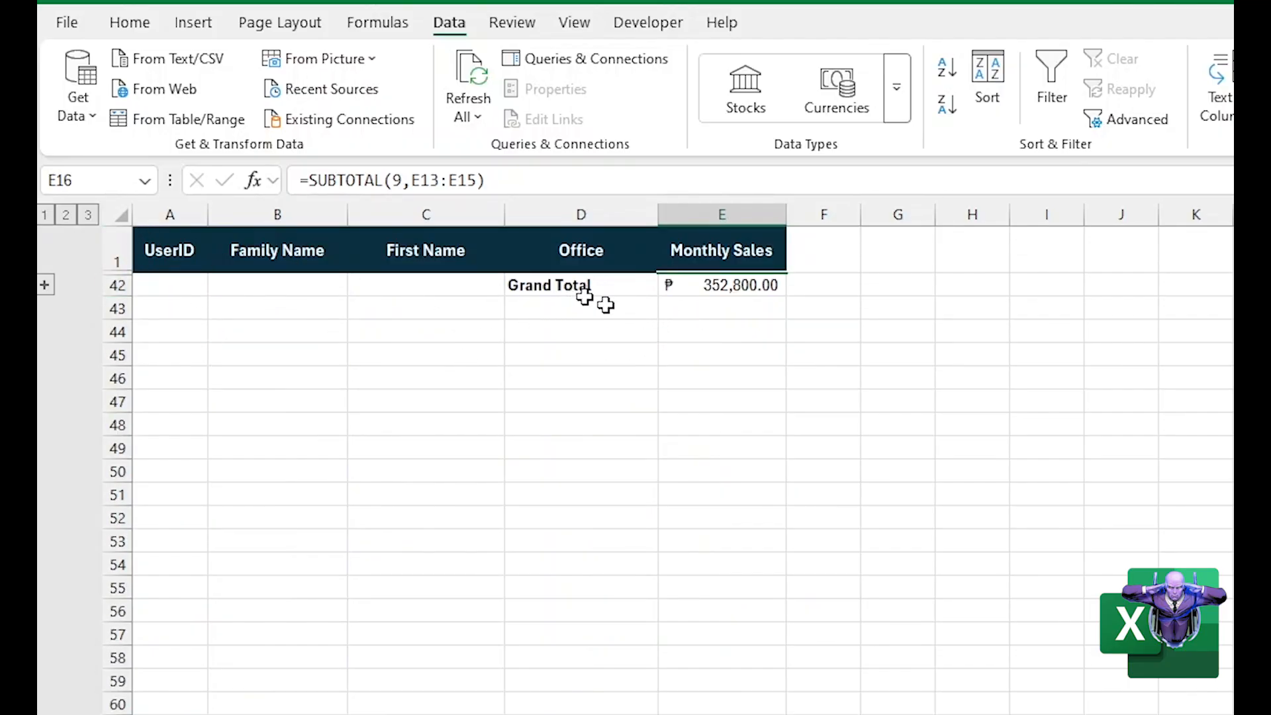
left_click(67, 215)
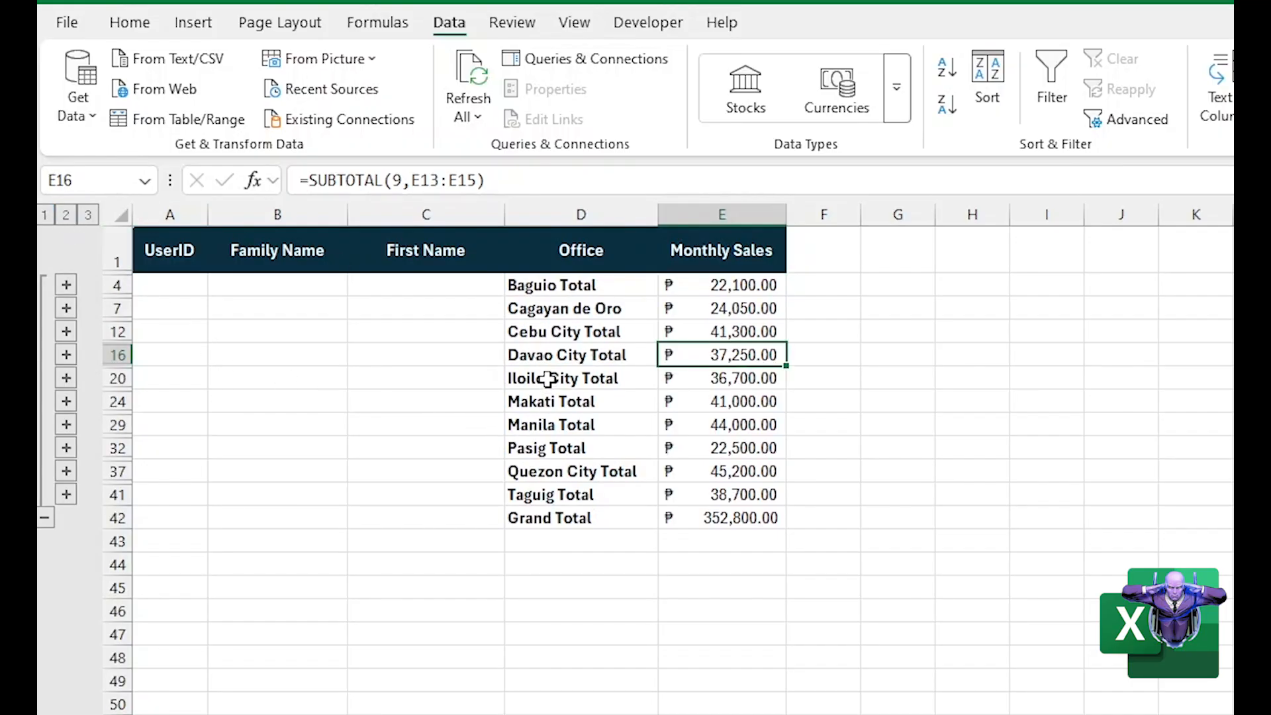
left_click(562, 286)
left_click(563, 308)
left_click(563, 332)
left_click(562, 356)
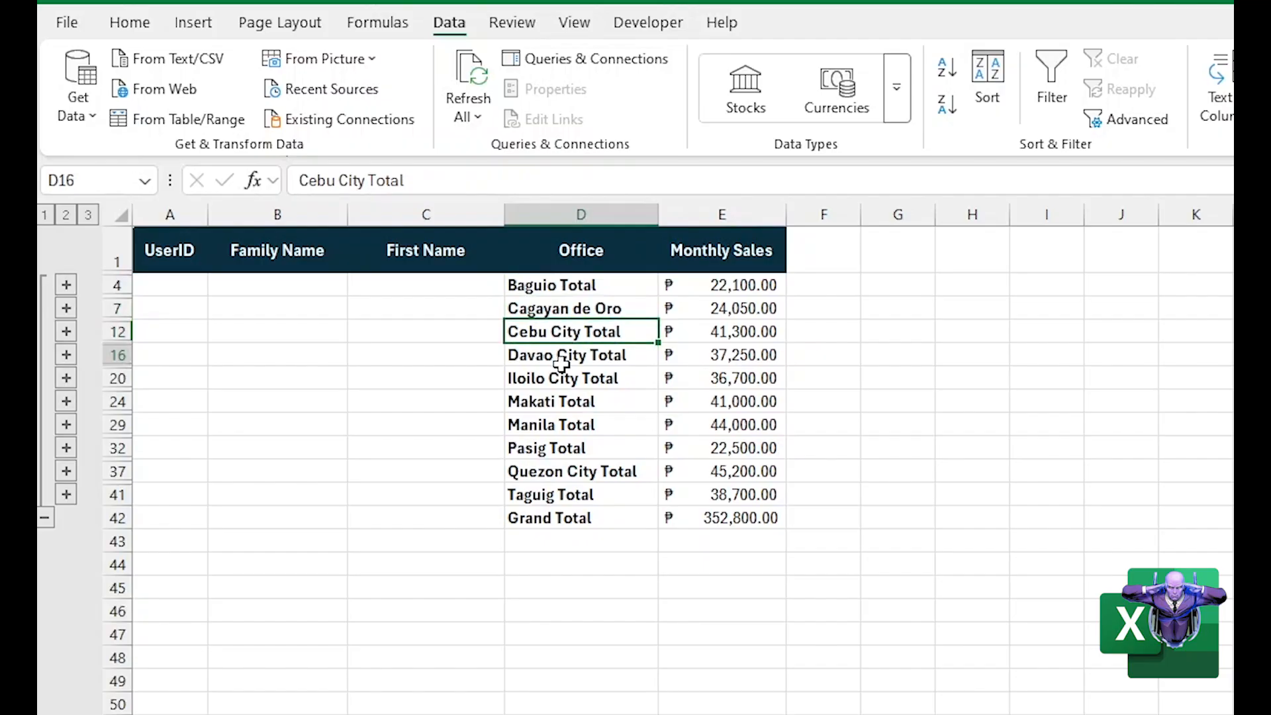
left_click(563, 448)
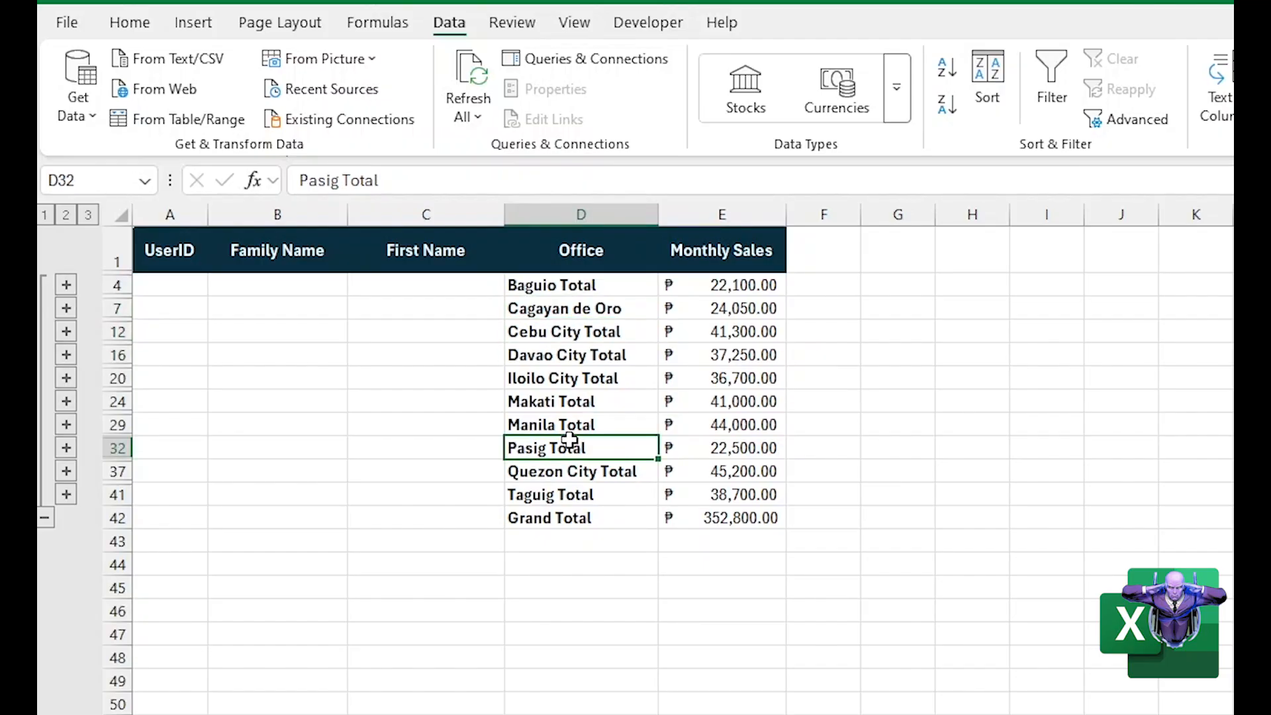
Step: Expand the outline to level 3 and look through the detailed records with their office subtotals
left_click(89, 215)
scroll(565, 371, "down", 6)
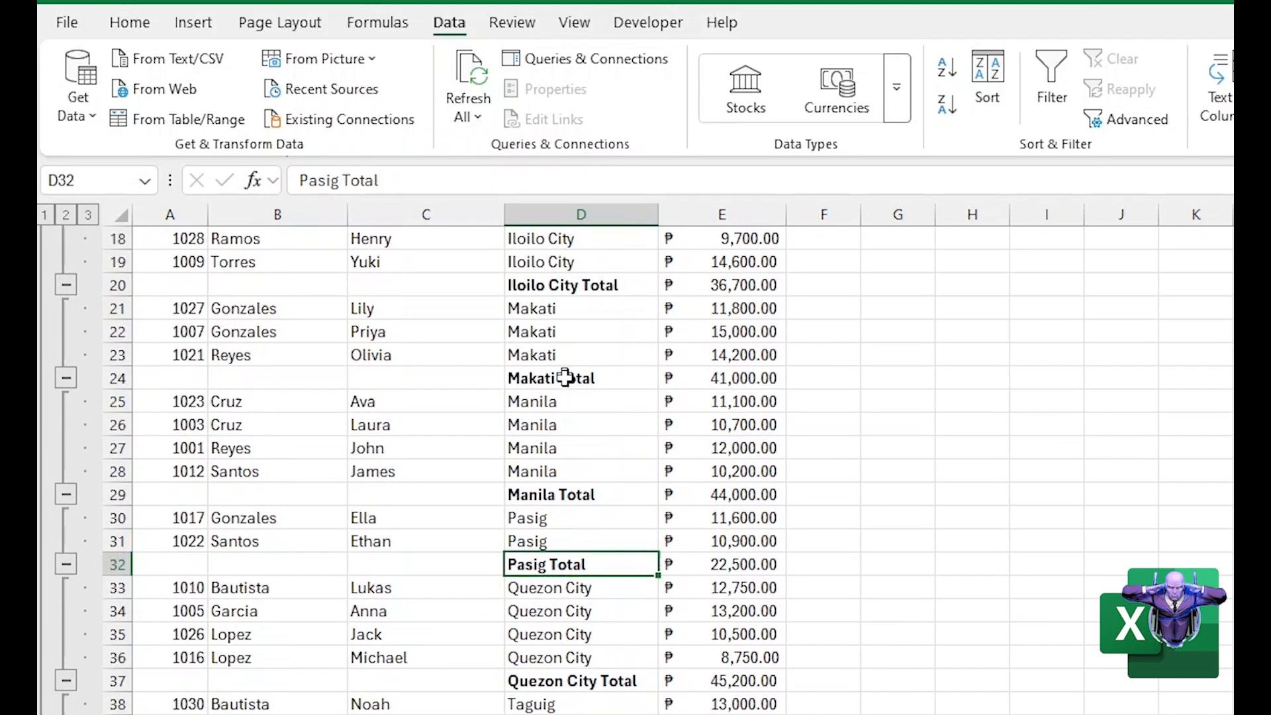
scroll(565, 377, "up", 6)
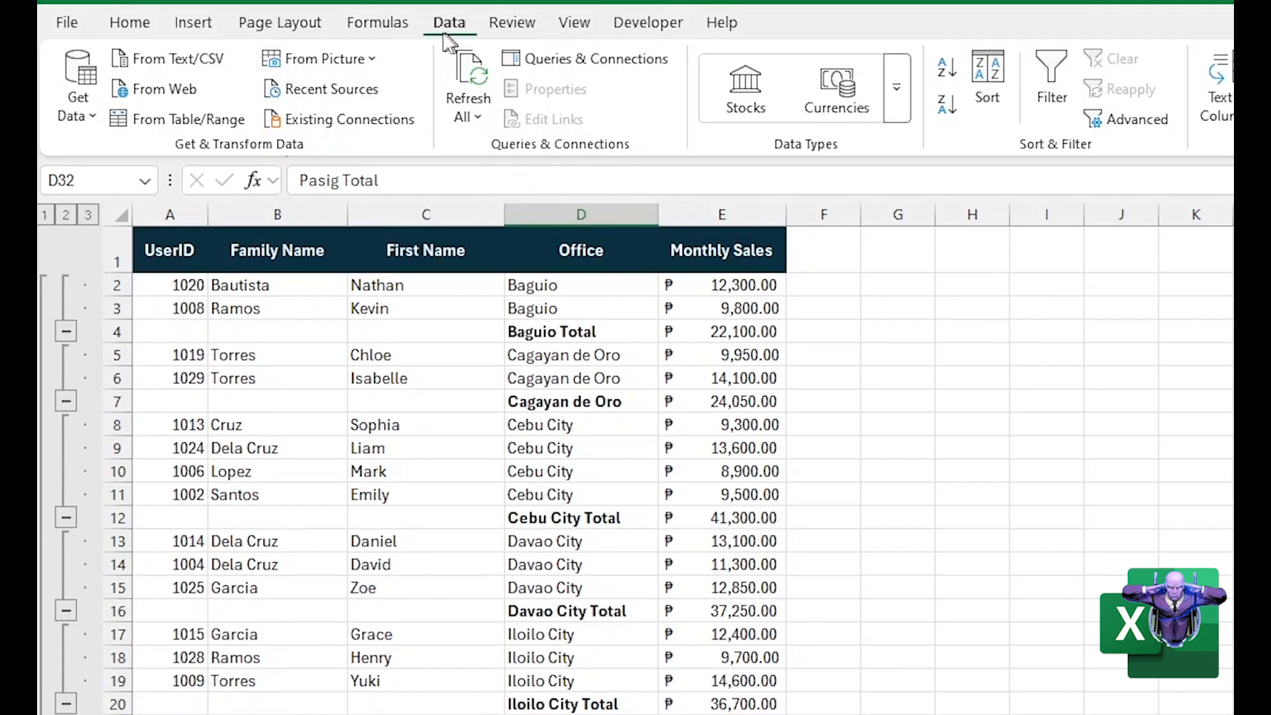
left_click(1119, 112)
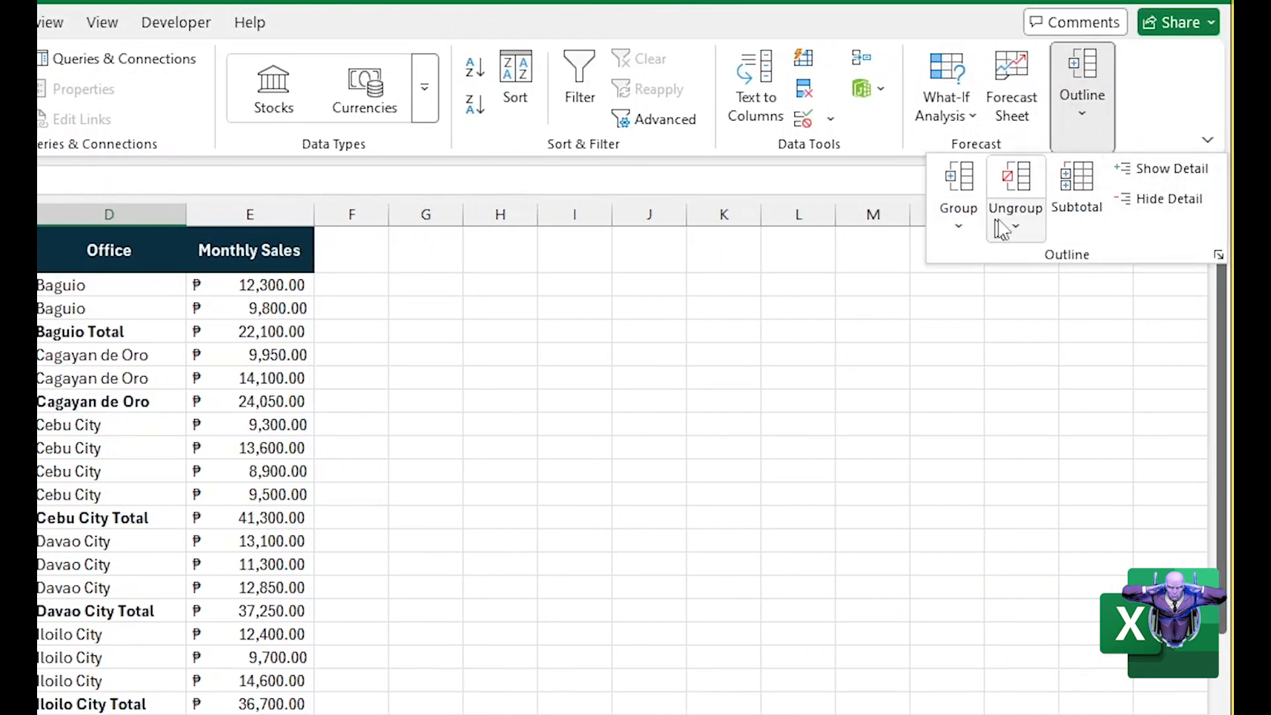
left_click(118, 431)
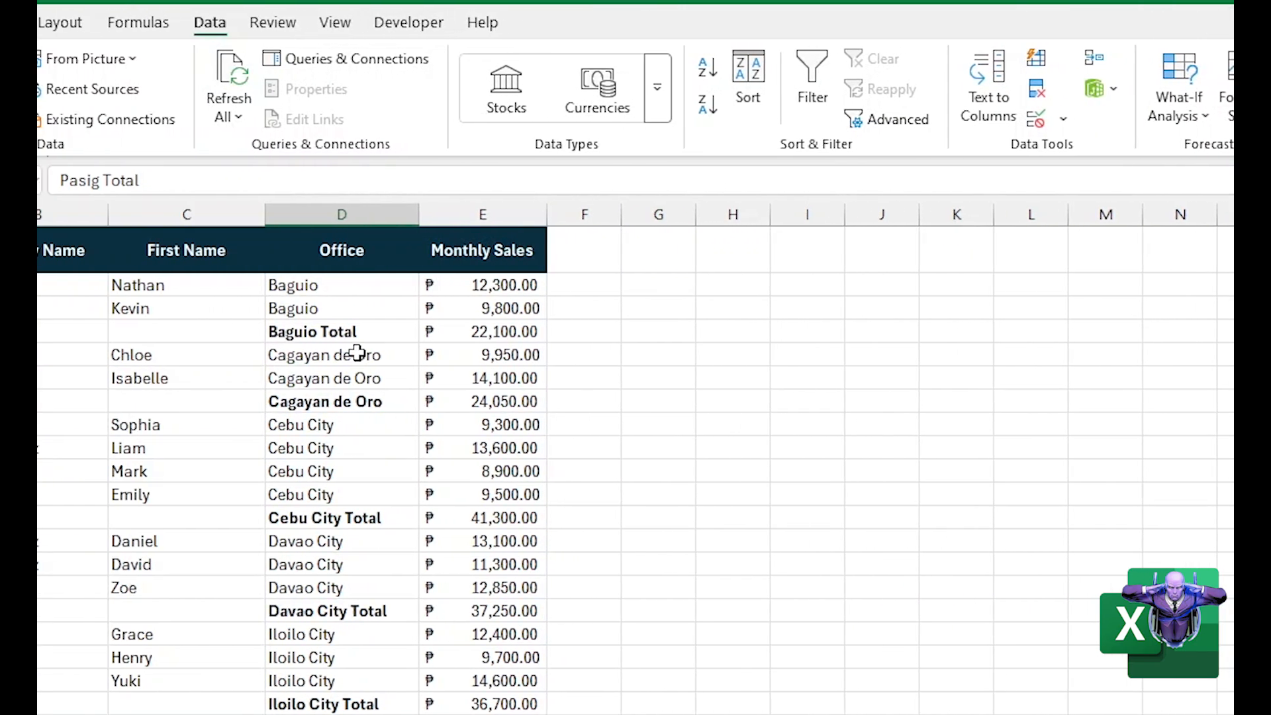
left_click(357, 338)
left_click(464, 337)
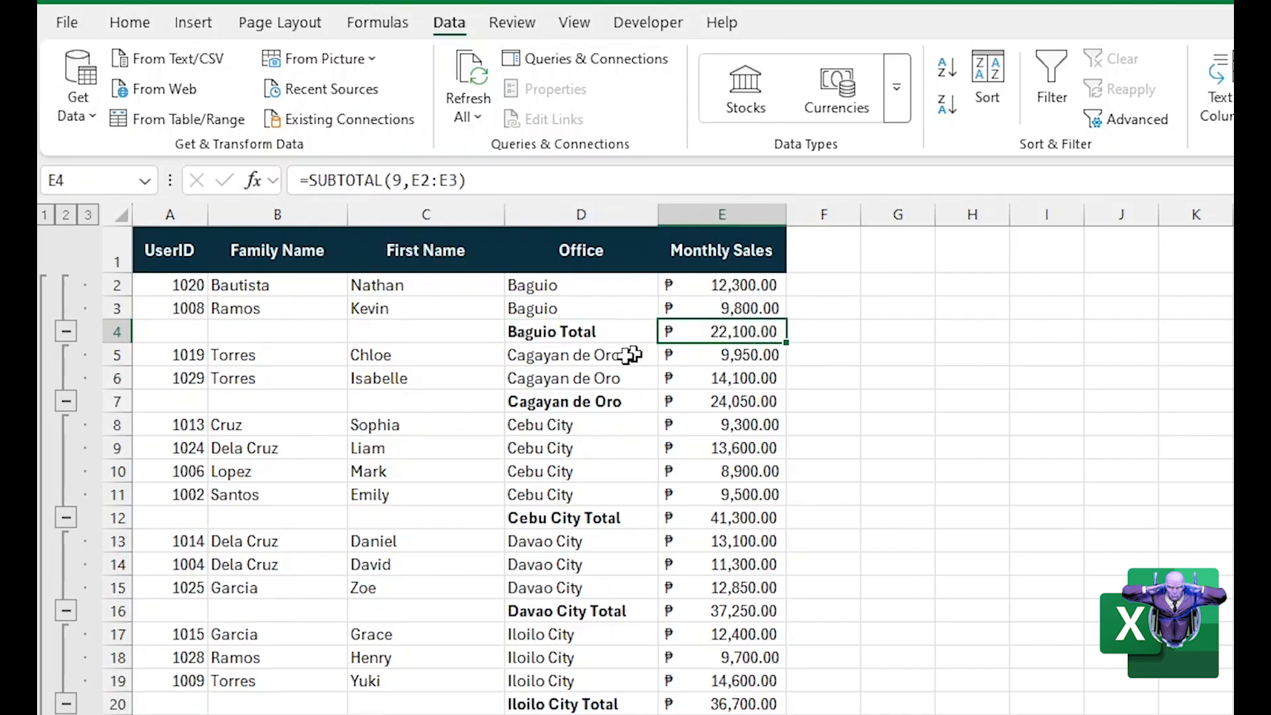
left_click(564, 375)
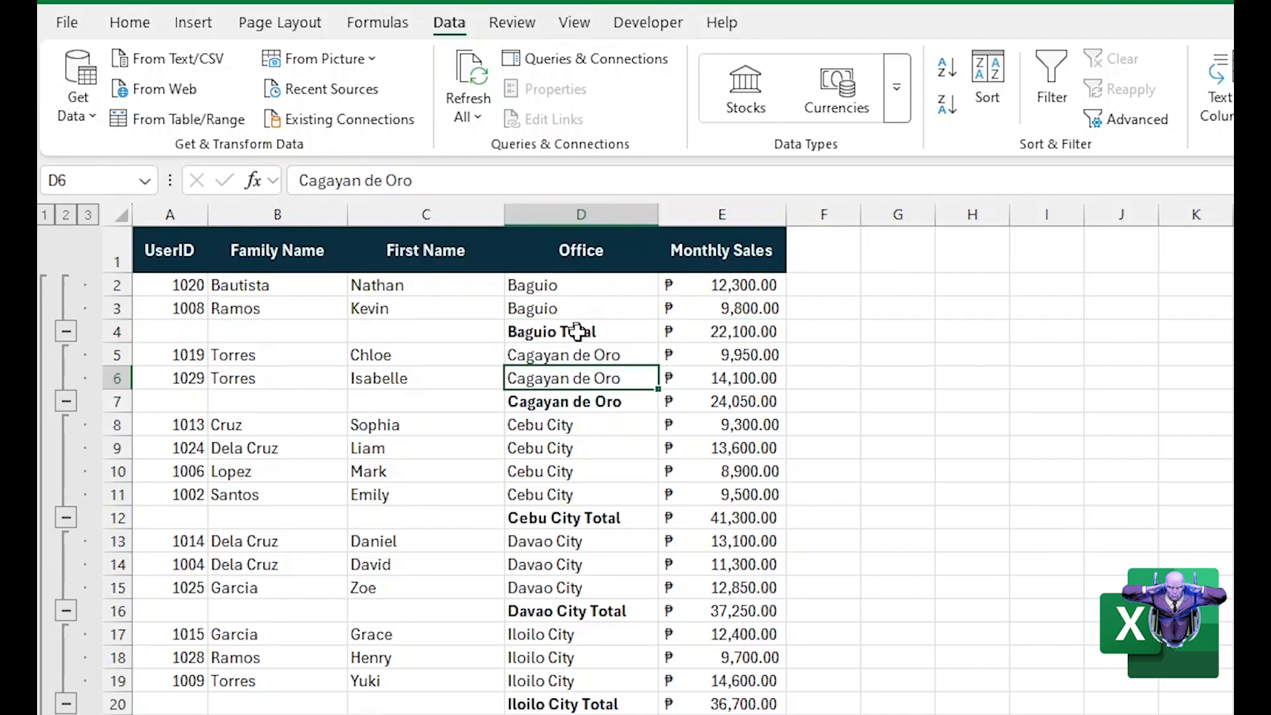
left_click(599, 338)
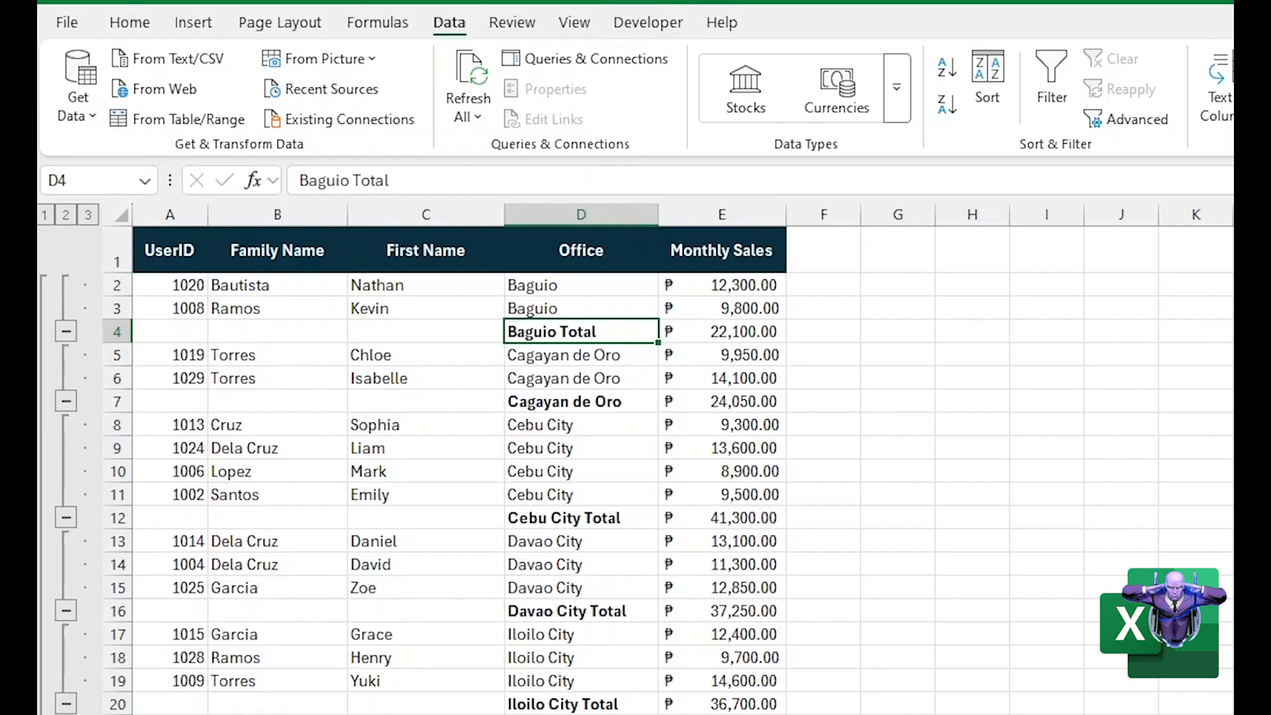
Step: Replace the current office subtotals with ones using the Count function on Monthly Sales at each change in Office
key("alt+a")
key("b")
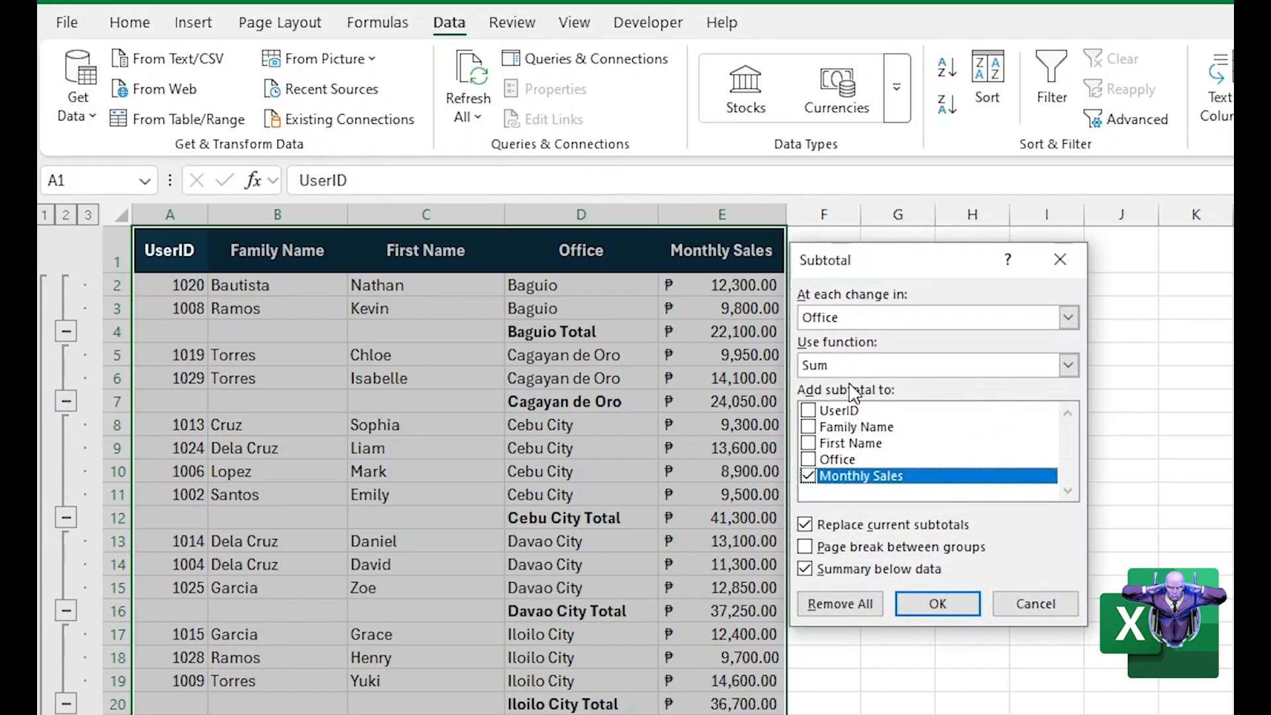
left_click_drag(954, 261, 1010, 259)
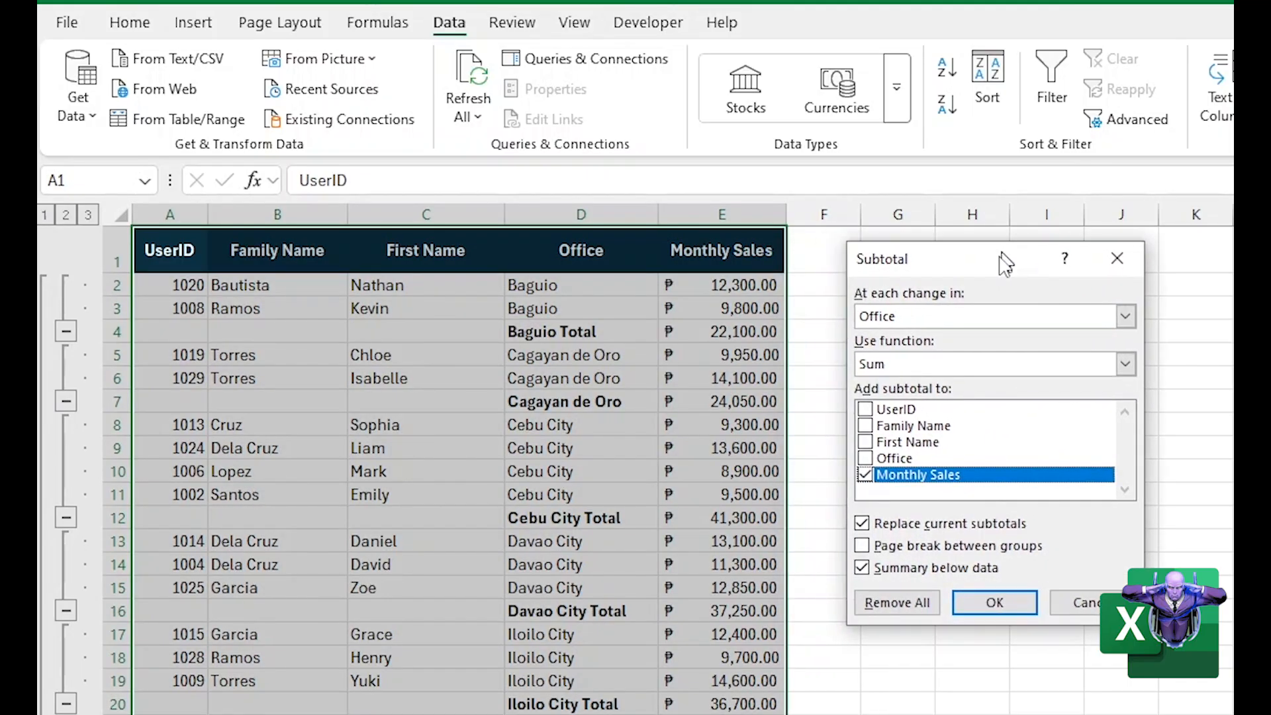
left_click(1125, 364)
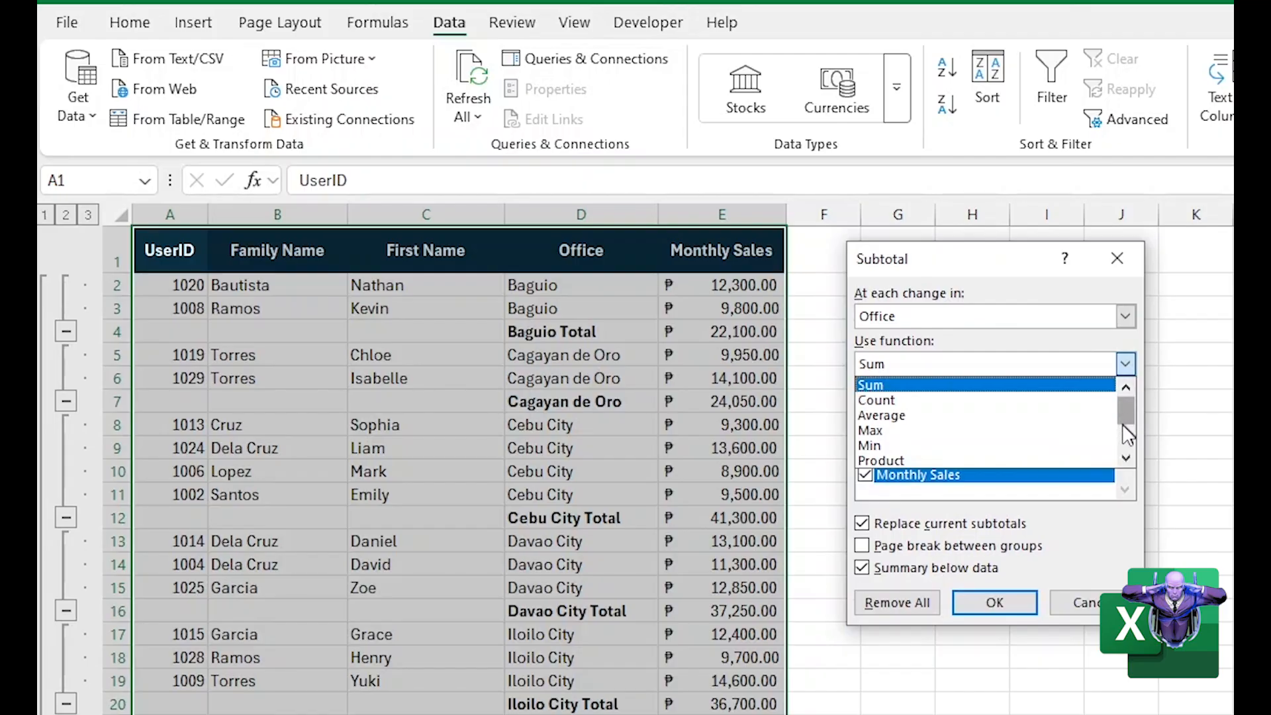
left_click(1126, 458)
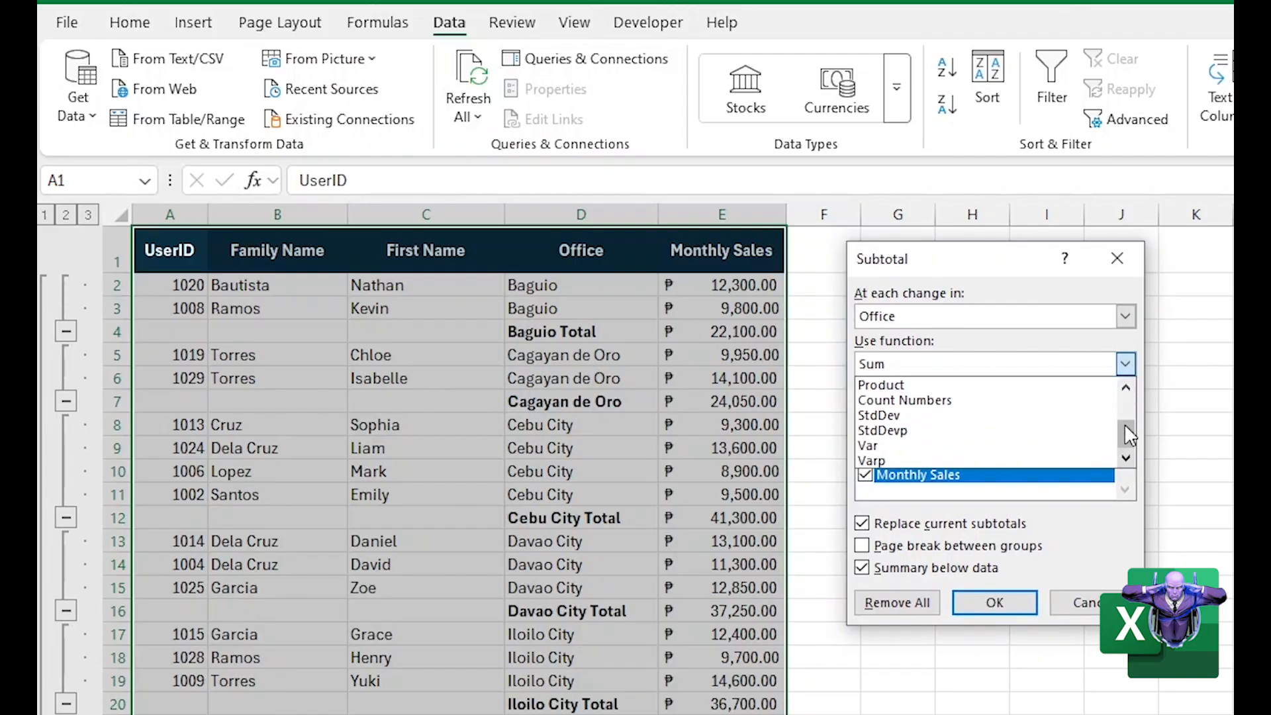
left_click_drag(1126, 427, 1124, 388)
left_click(1026, 401)
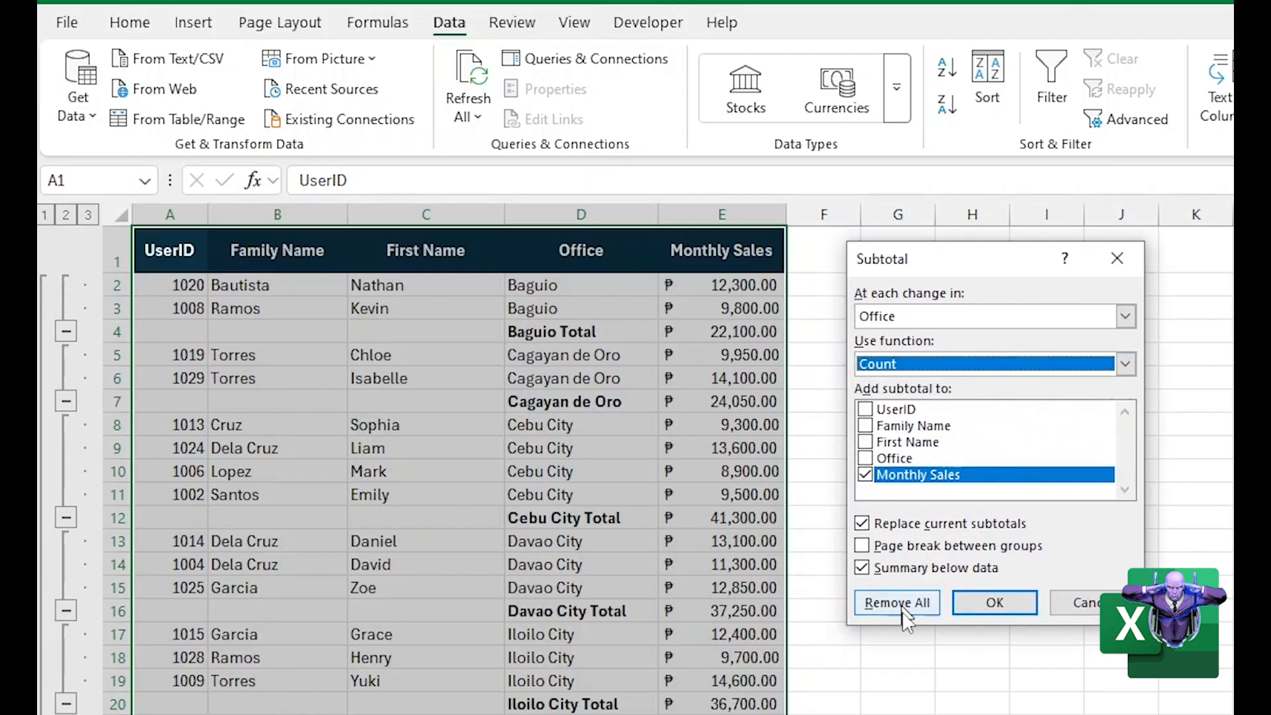
left_click(993, 602)
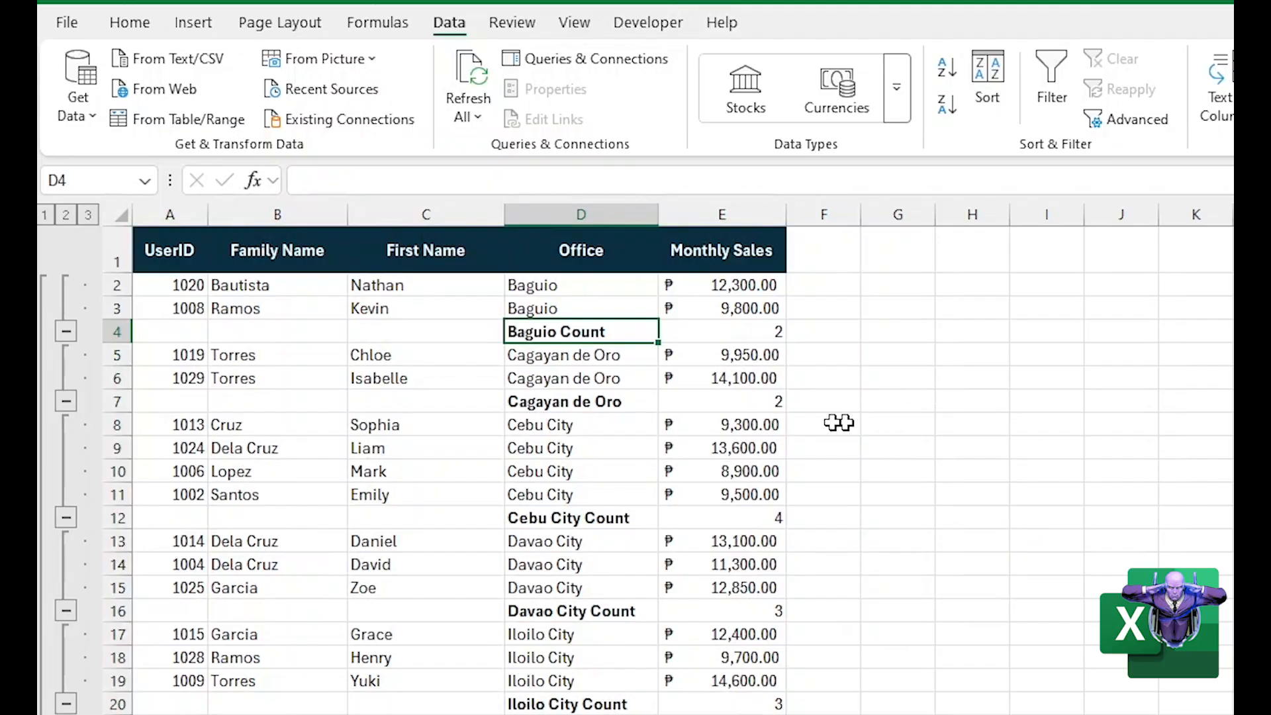
Step: Inspect the Baguio, Cagayan de Oro and Cebu City count rows, the Baguio formula, and the Monthly Sales cells being counted
left_click(576, 402)
left_click(580, 336)
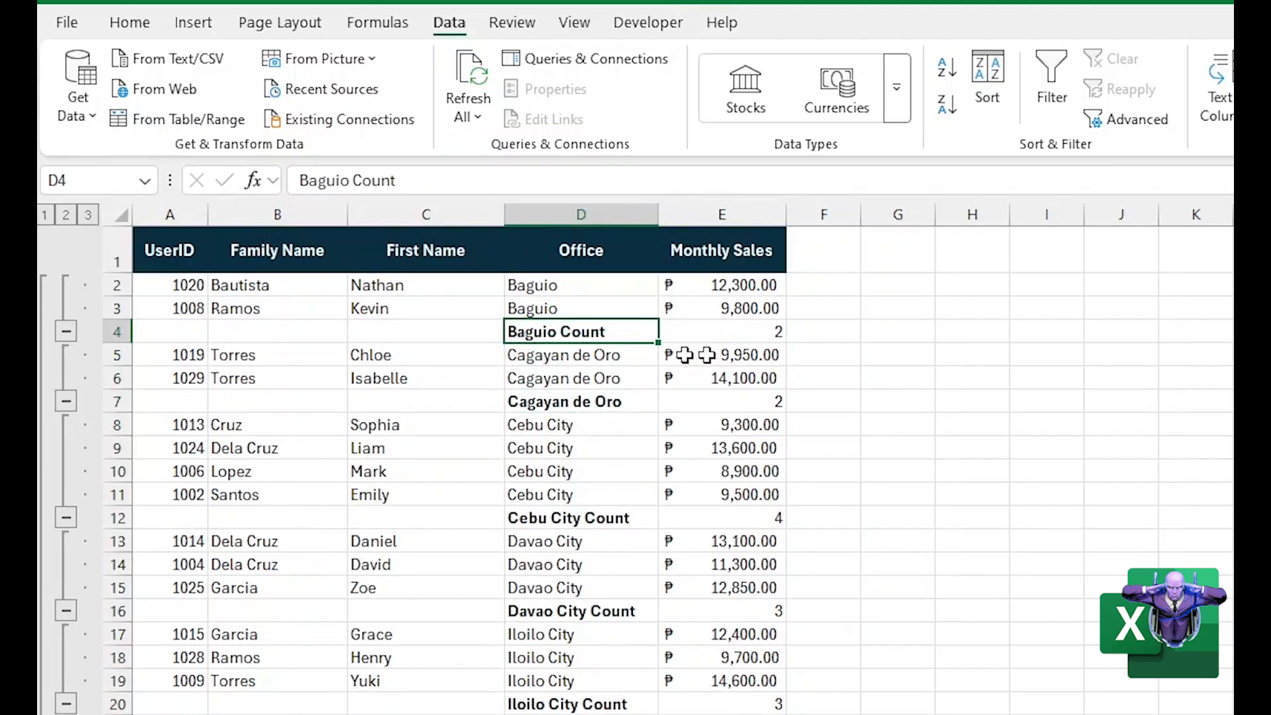
left_click(744, 335)
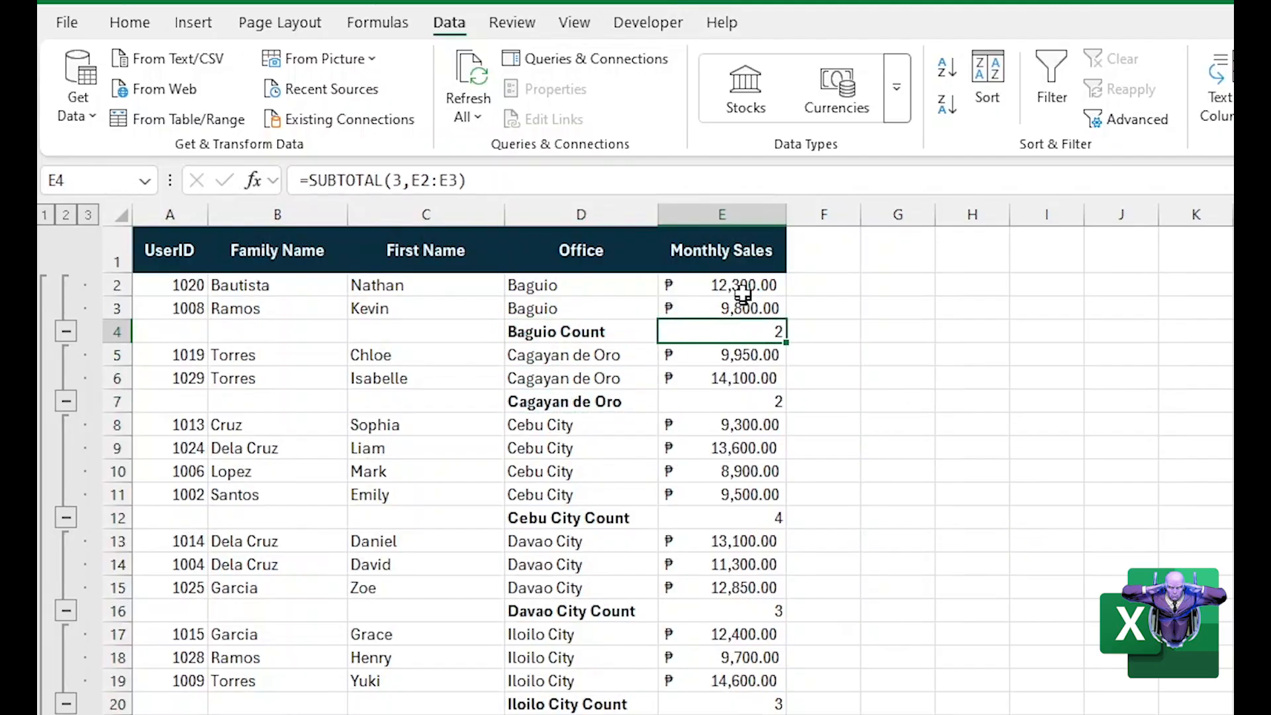
left_click(549, 401)
left_click_drag(731, 359, 729, 376)
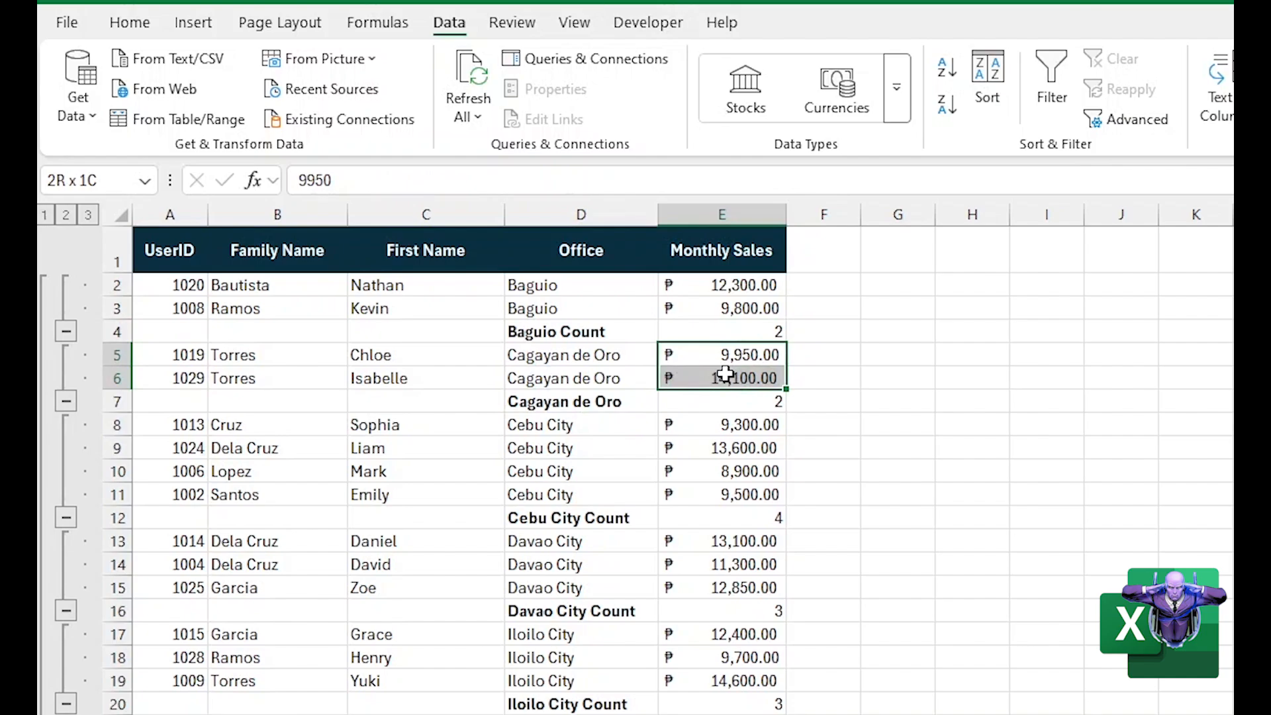
left_click(610, 518)
left_click_drag(707, 428, 691, 494)
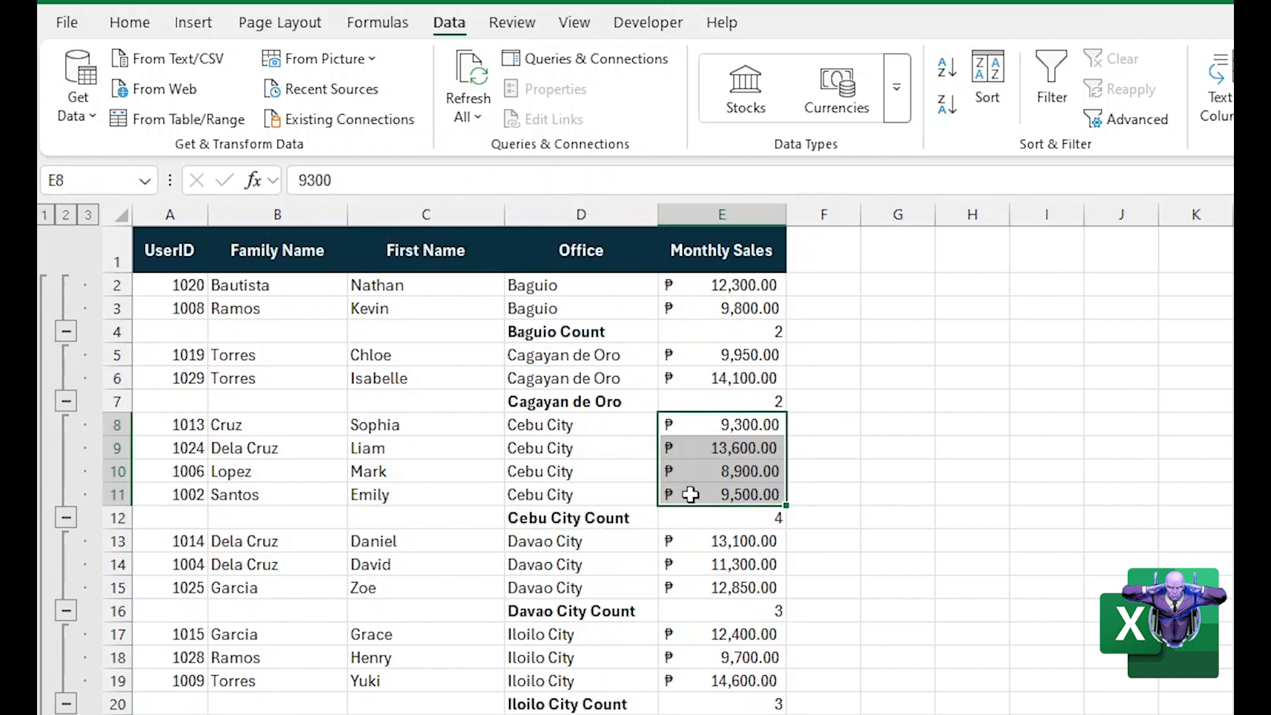
Step: Switch the subtotal function to Average for Monthly Sales at each change in Office, replacing the current subtotals
left_click(570, 448)
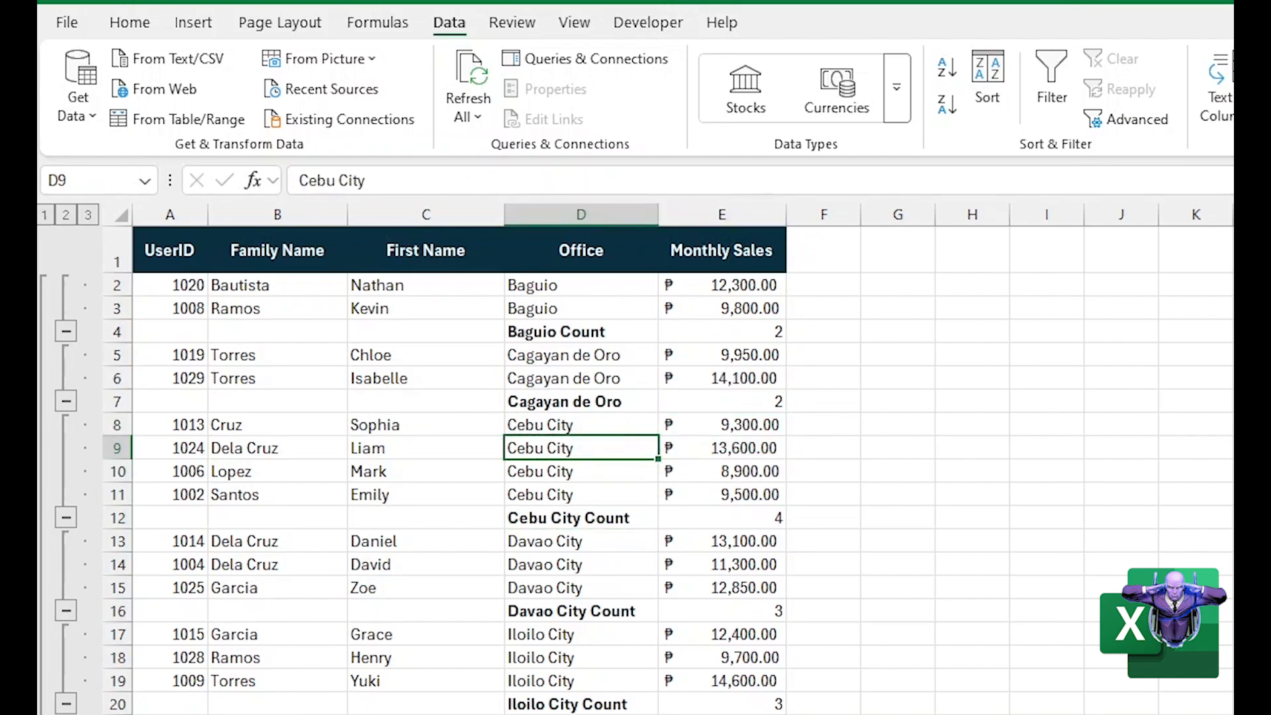
left_click(1233, 86)
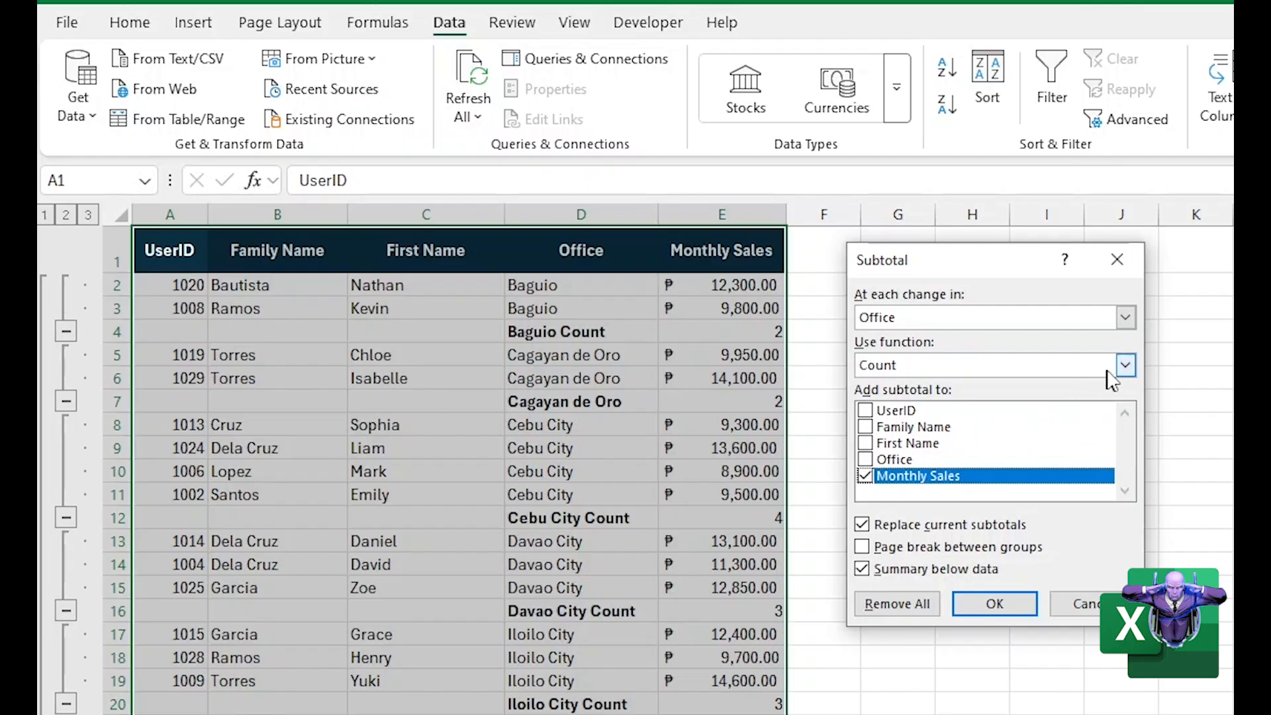
left_click(1126, 365)
left_click(960, 419)
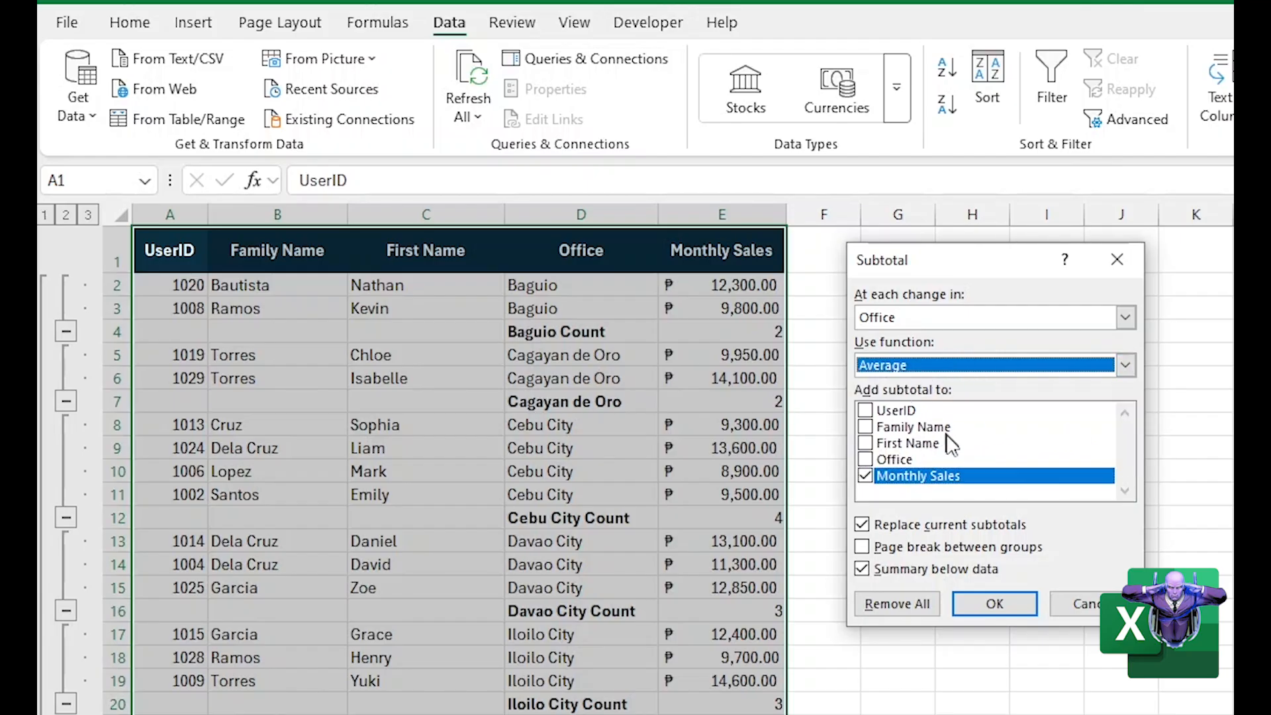
left_click(993, 603)
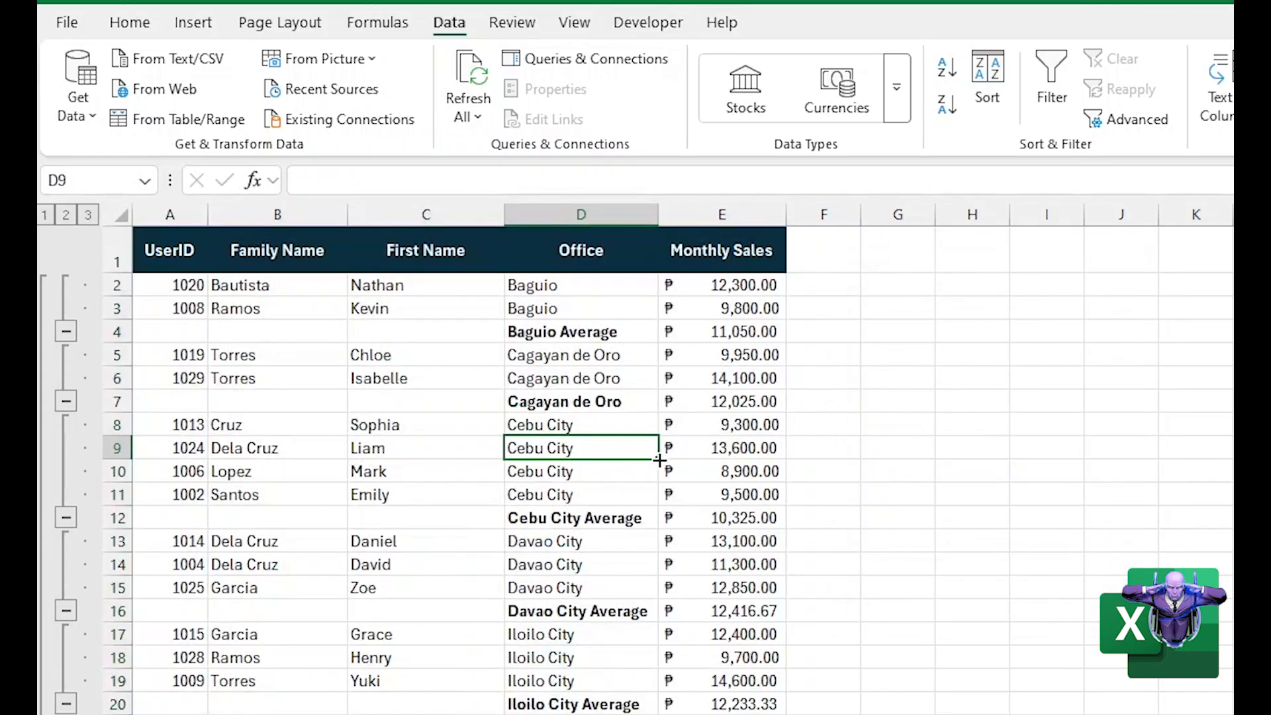
Step: Examine the Baguio average formula and its source sales cells, plus the Cagayan de Oro and Cebu City average rows
left_click(553, 331)
left_click(694, 334)
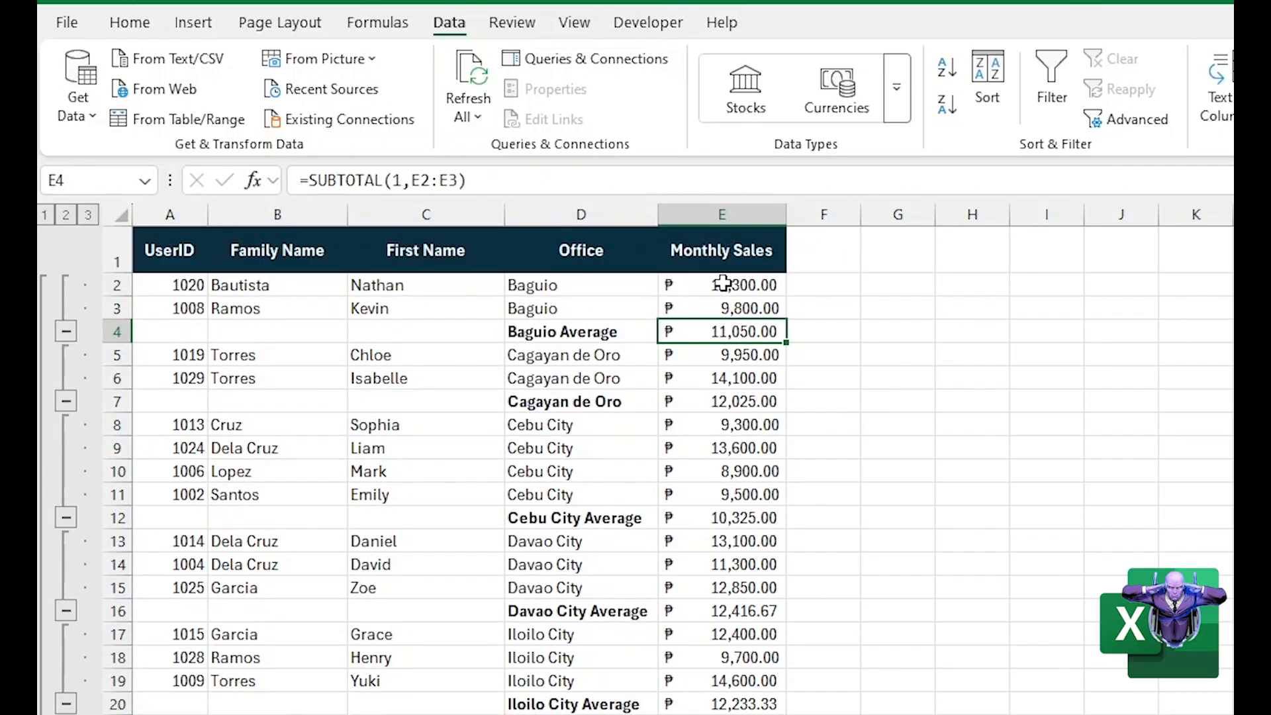
left_click_drag(724, 284, 715, 308)
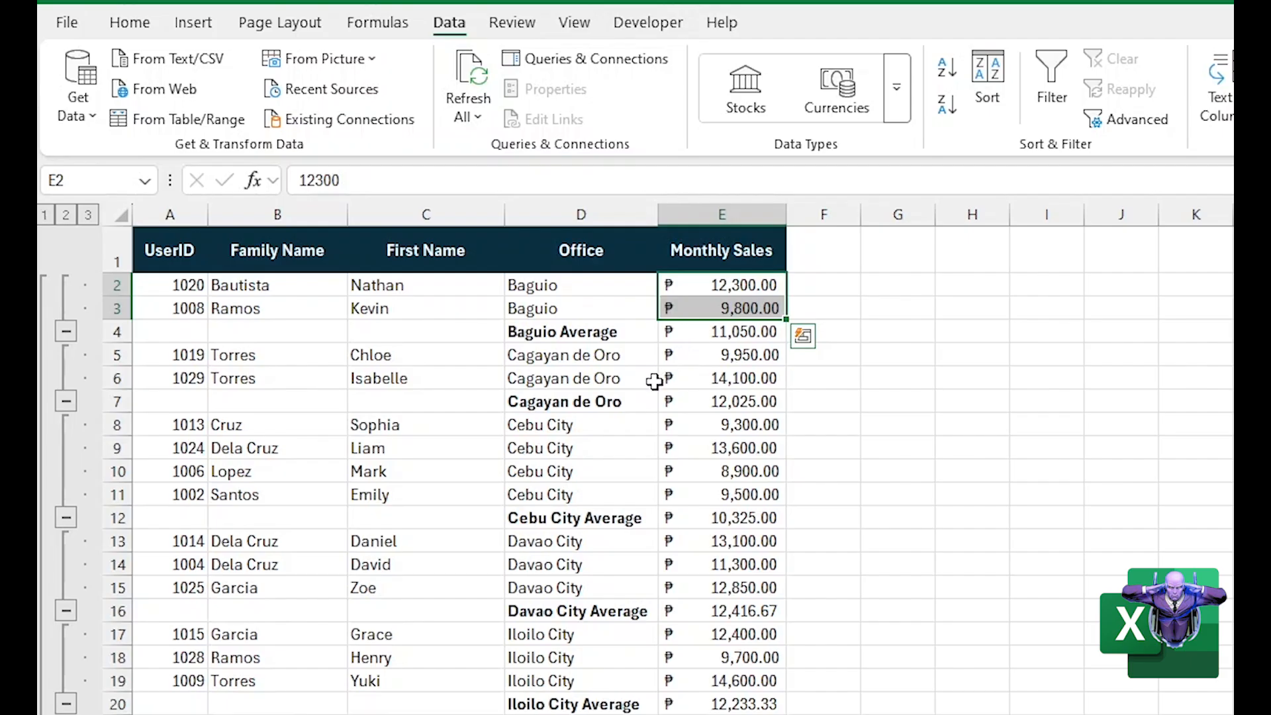
left_click(560, 334)
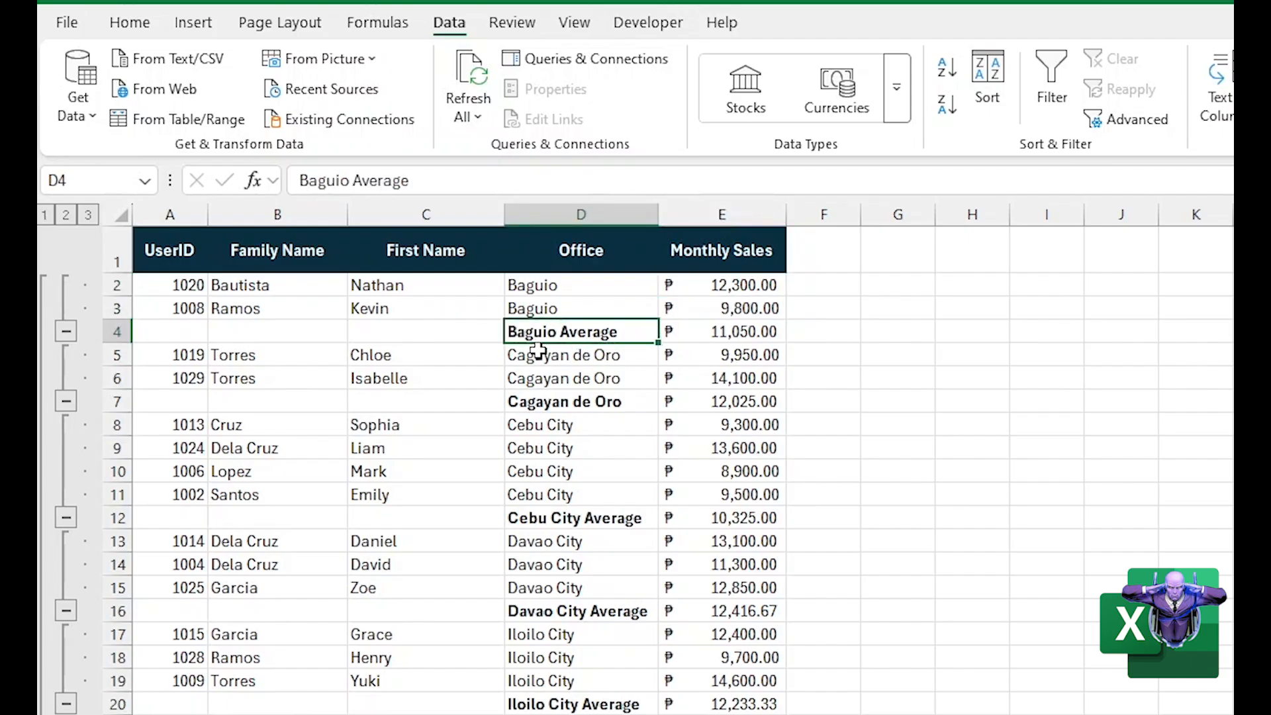
left_click(547, 409)
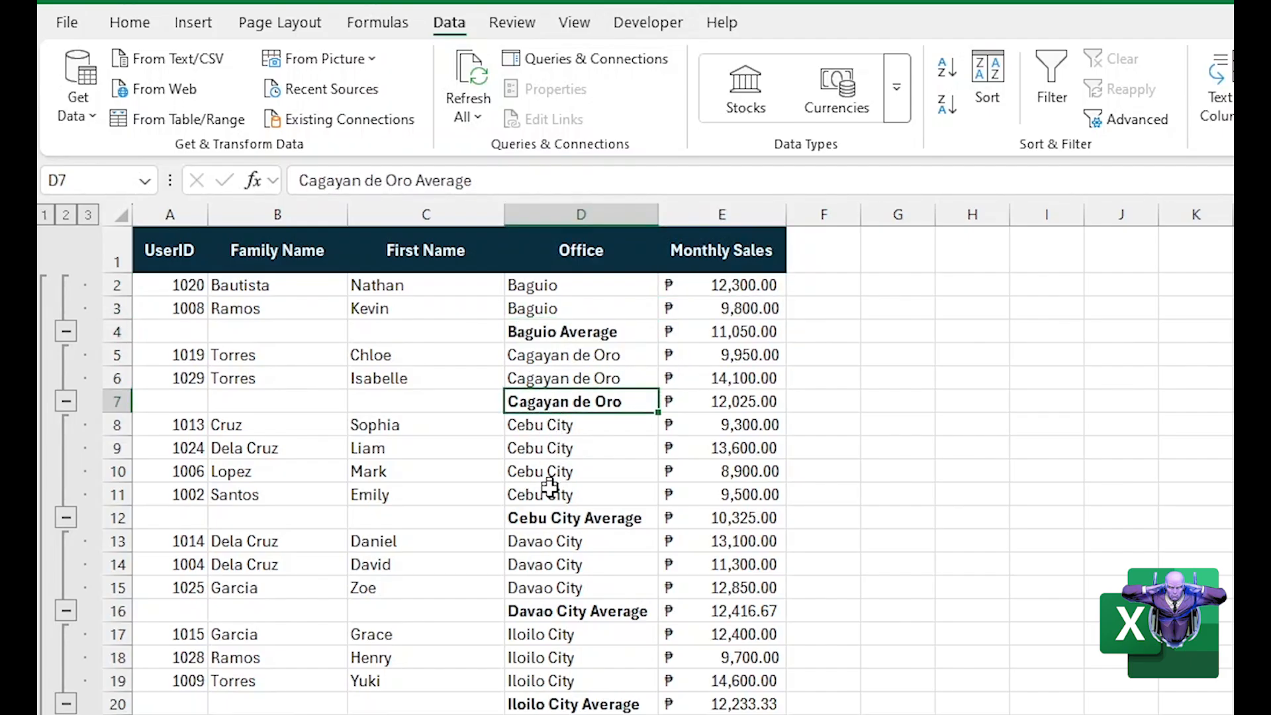
left_click(547, 520)
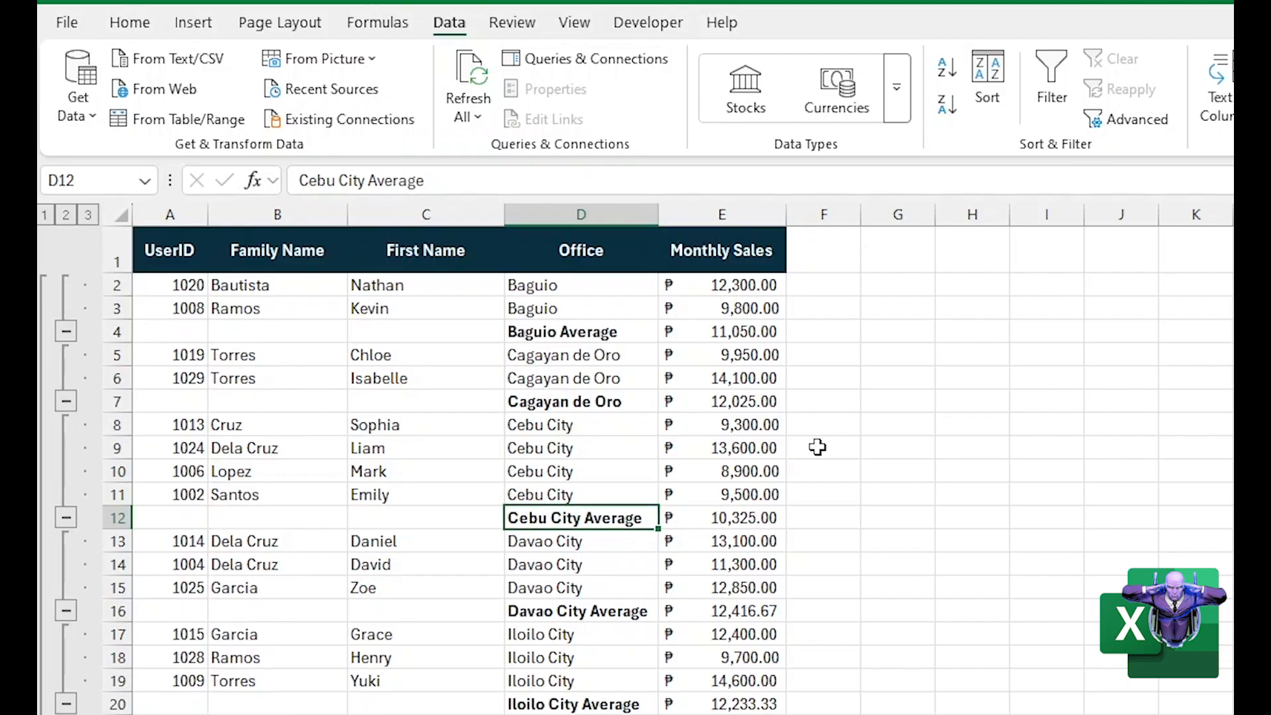